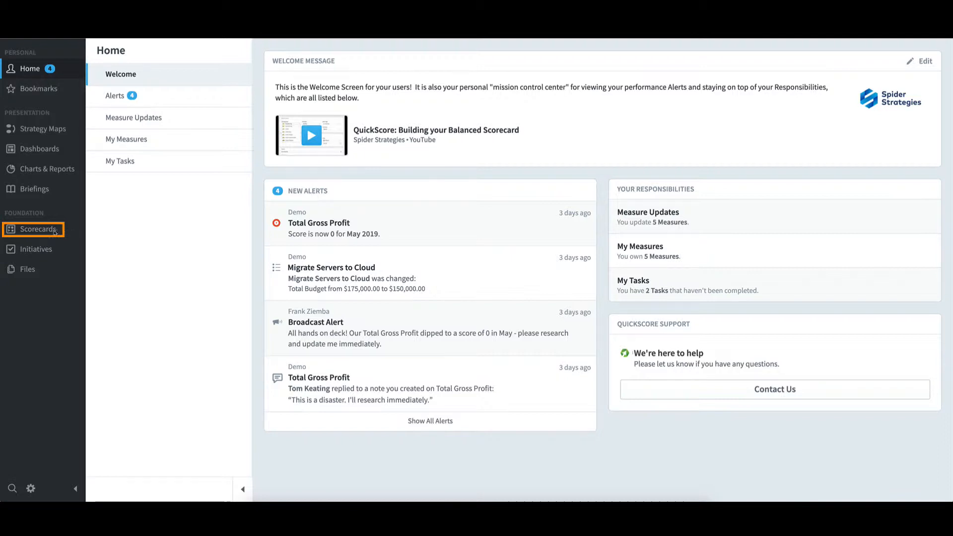
Step: Open the scorecards' organization chooser and expand Mobileworld Inc. through Sales and US down to East Coast
{"action": "left_click", "coordinate": [54, 232]}
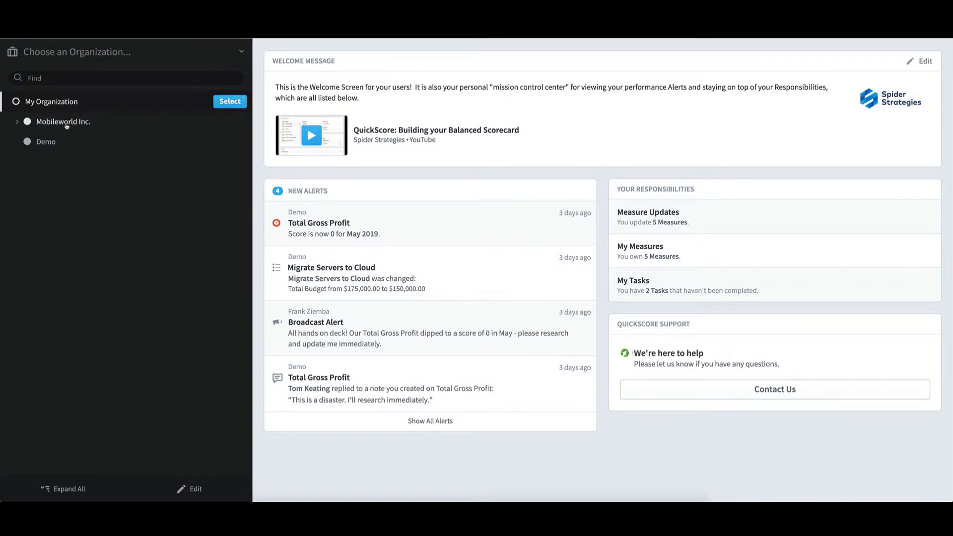
{"action": "left_click", "coordinate": [66, 124]}
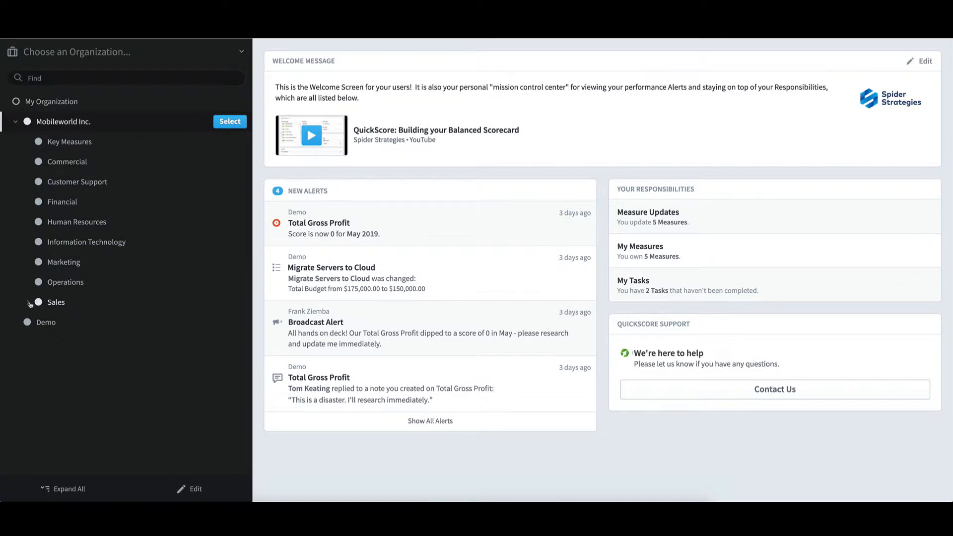
{"action": "left_click", "coordinate": [58, 304]}
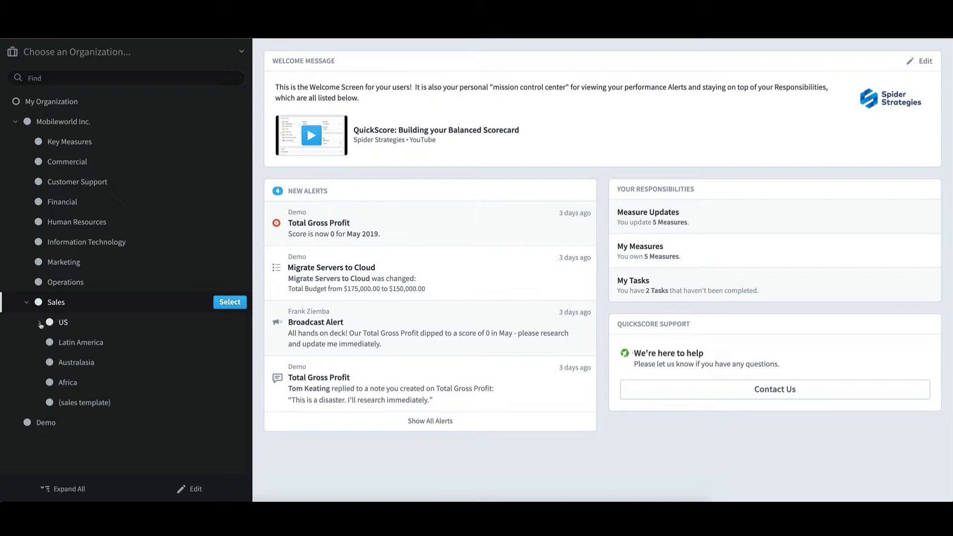
{"action": "left_click", "coordinate": [40, 323]}
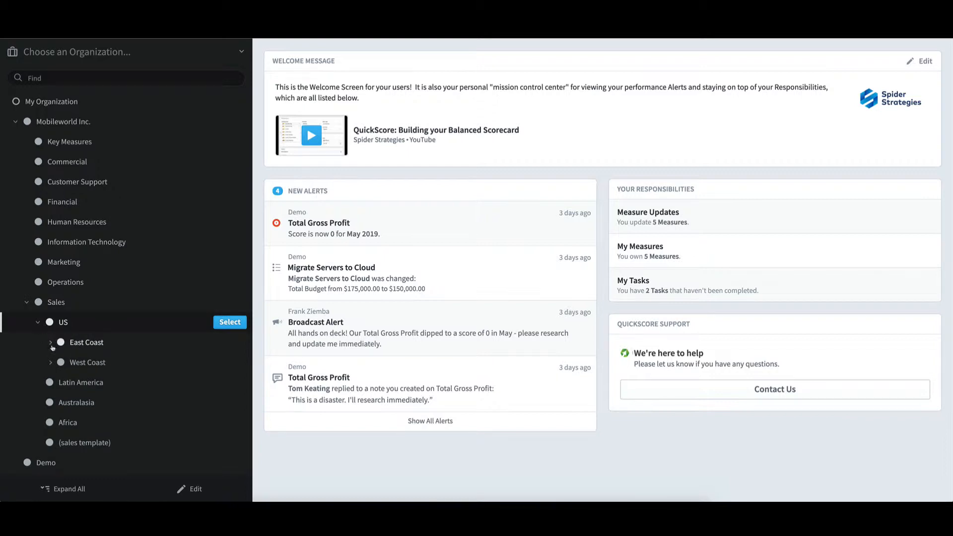
{"action": "left_click", "coordinate": [51, 343]}
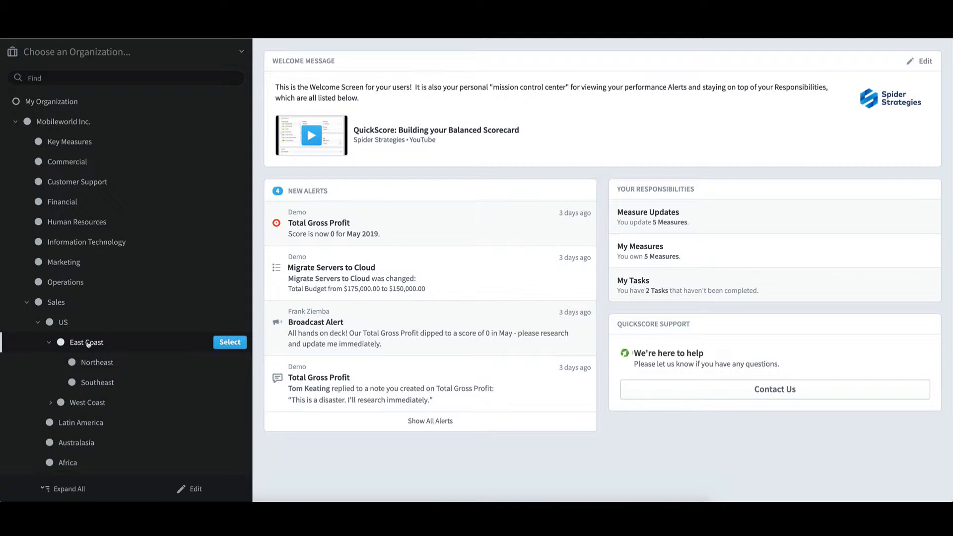
Step: Collapse the US branch and select the (sales template) organization under Sales
{"action": "left_click", "coordinate": [38, 324]}
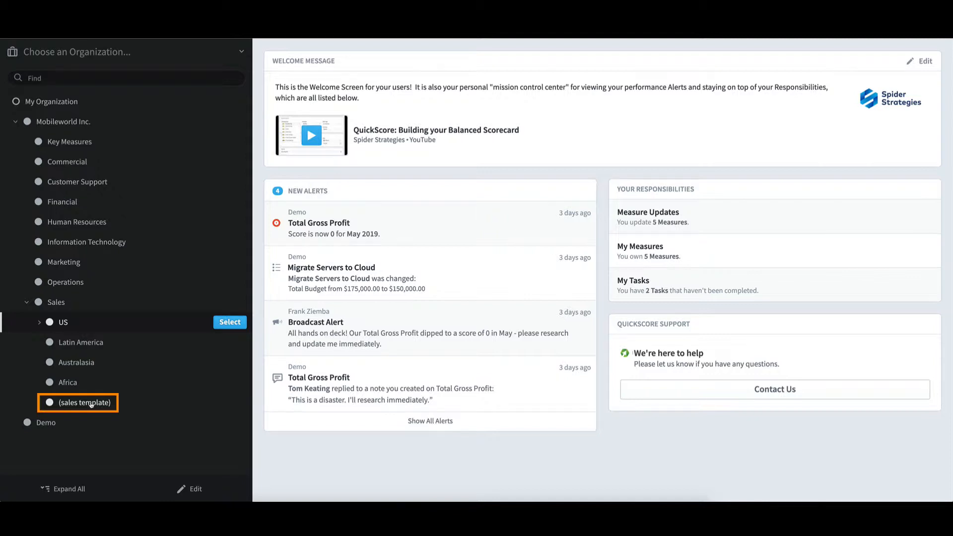
{"action": "mouse_move", "coordinate": [100, 405]}
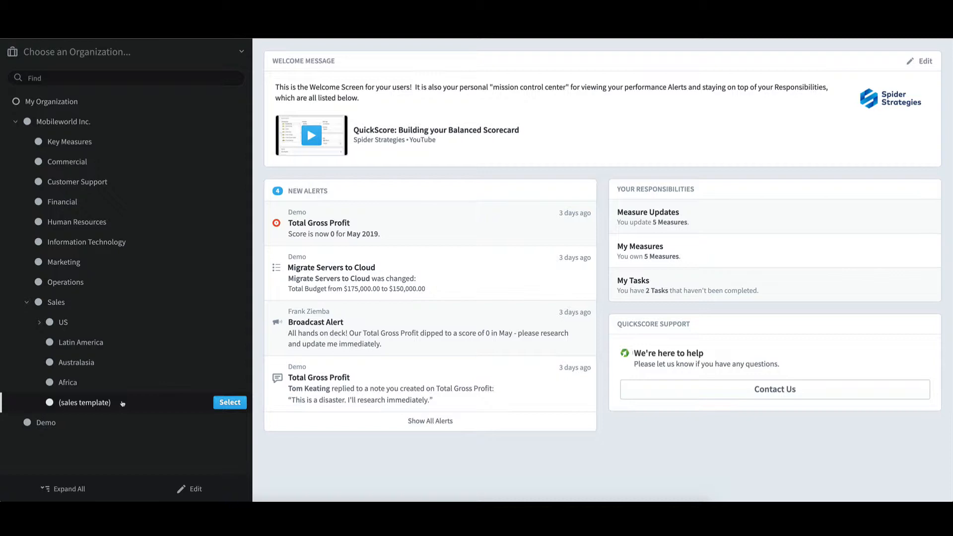
{"action": "left_click", "coordinate": [224, 402]}
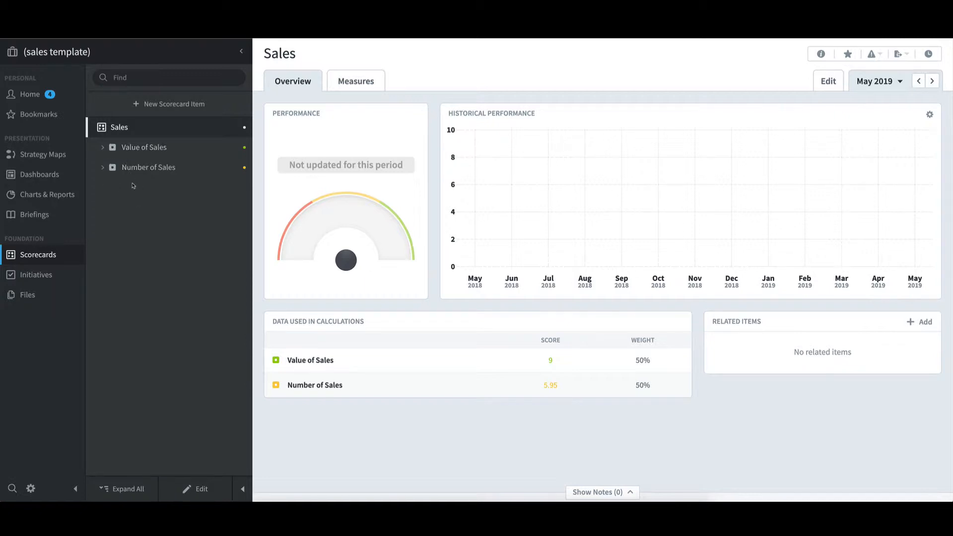
Step: Expand Value of Sales and Sales Revenue in the template's scorecard and open the Product Sales Revenue measure
{"action": "left_click", "coordinate": [103, 148]}
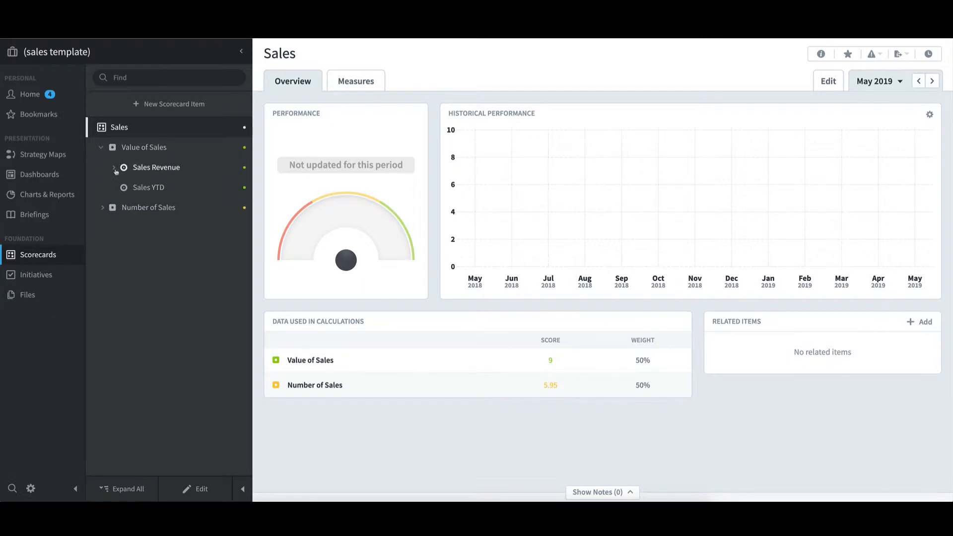
{"action": "left_click", "coordinate": [114, 168]}
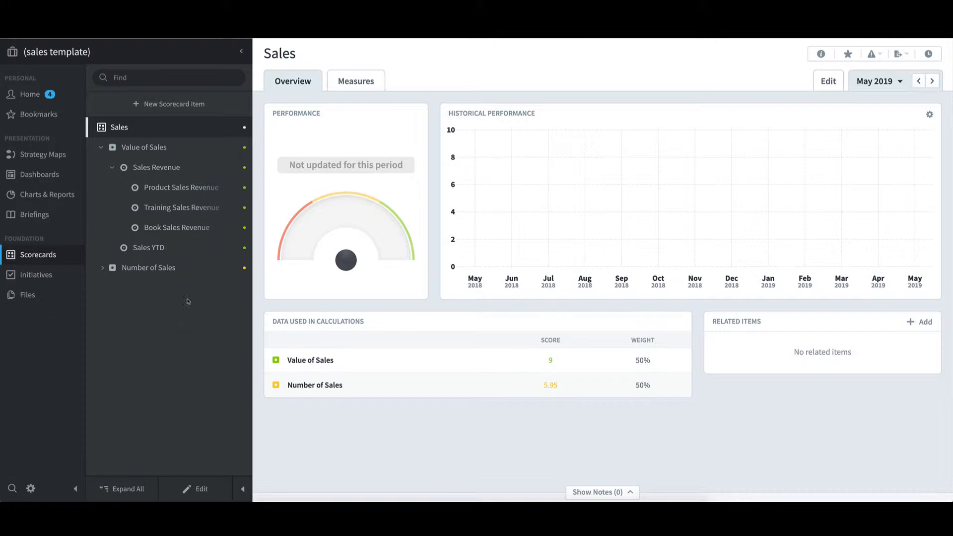
{"action": "left_click", "coordinate": [184, 189]}
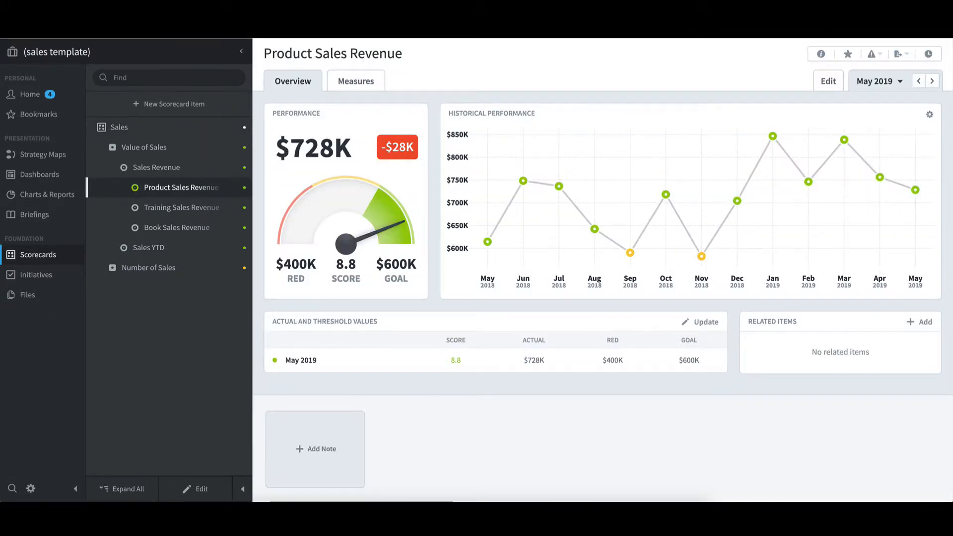
Step: Review the edit settings of the Product Sales Revenue measure, including its series values, and leave edit mode without changes
{"action": "left_click", "coordinate": [207, 493]}
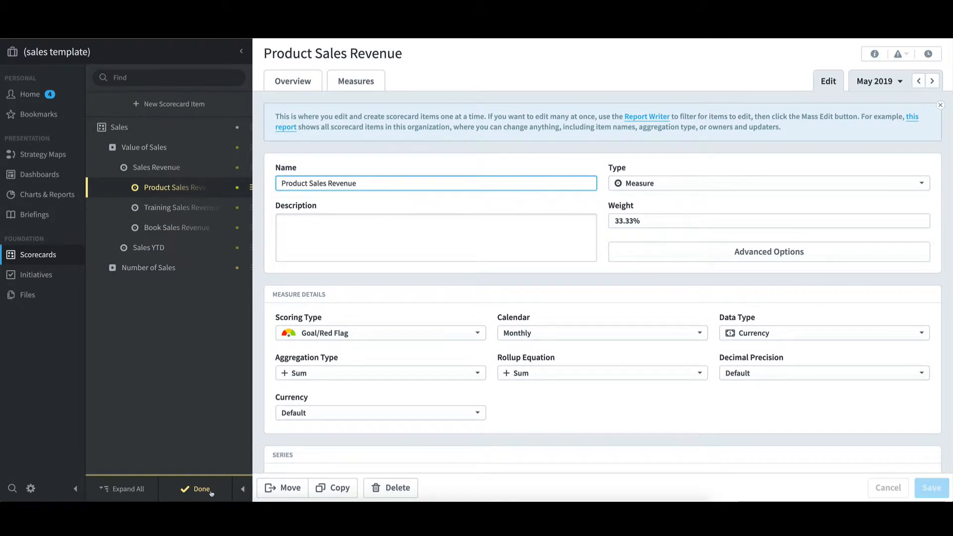
{"action": "scroll", "coordinate": [468, 437], "scroll_direction": "down", "scroll_amount": 4}
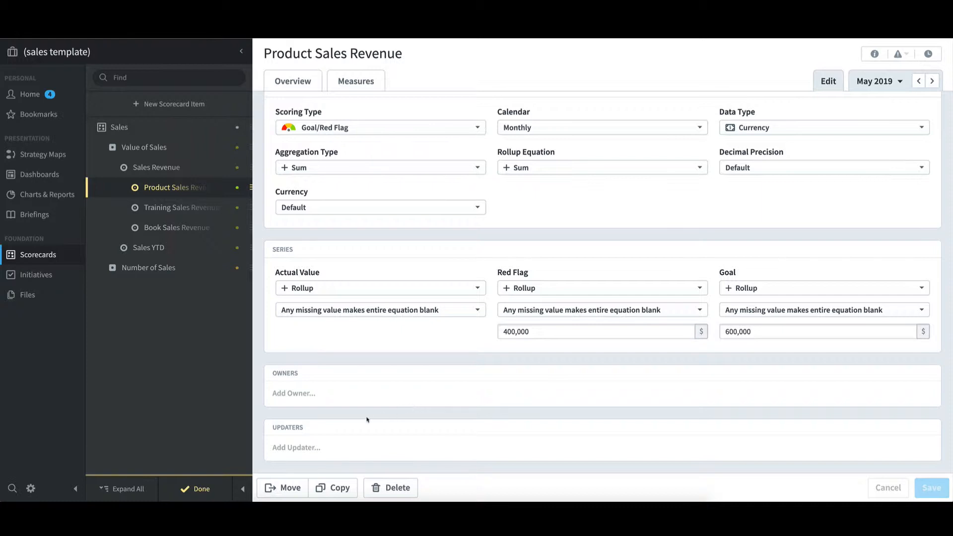
{"action": "left_click", "coordinate": [201, 490]}
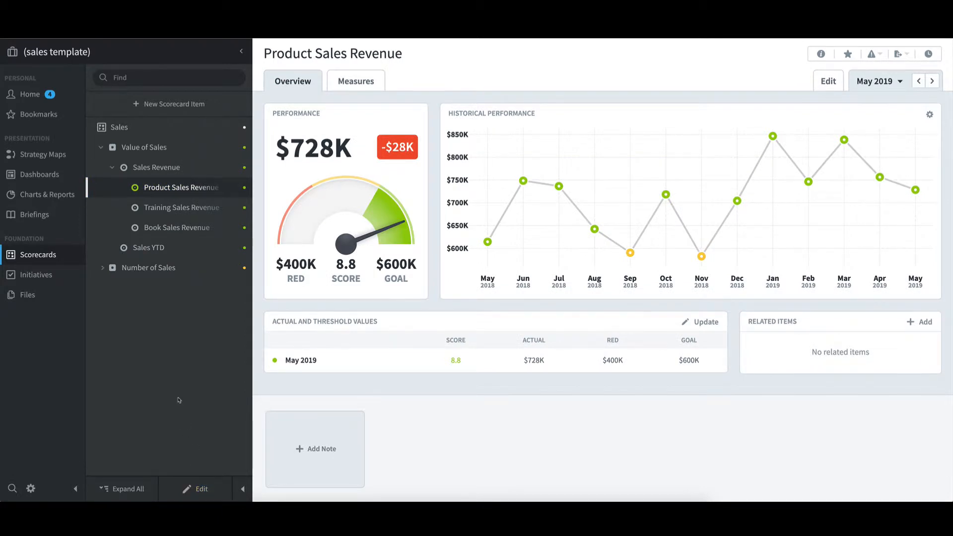
Step: View the sales template's Current Year vs. Last Year dashboard and its Red Measures report
{"action": "left_click", "coordinate": [49, 175]}
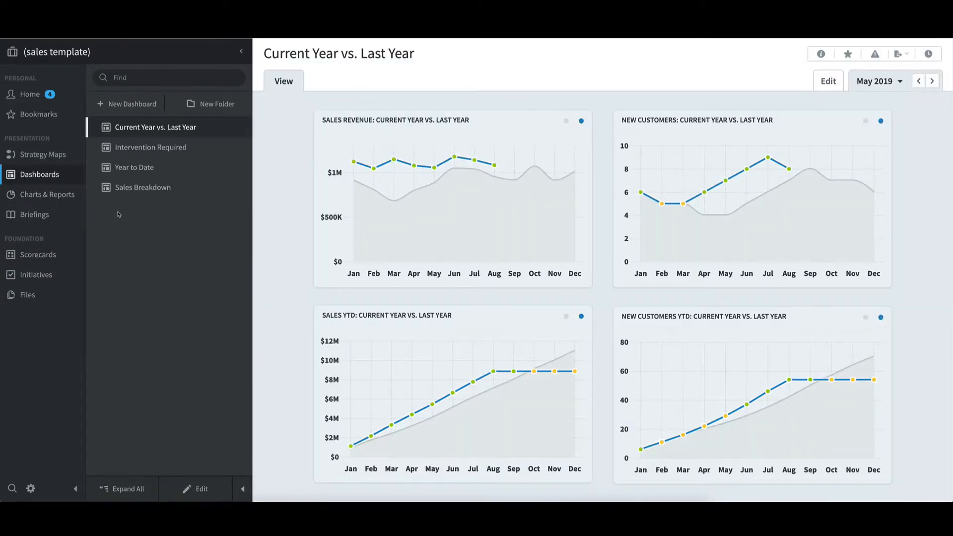
{"action": "left_click", "coordinate": [70, 196]}
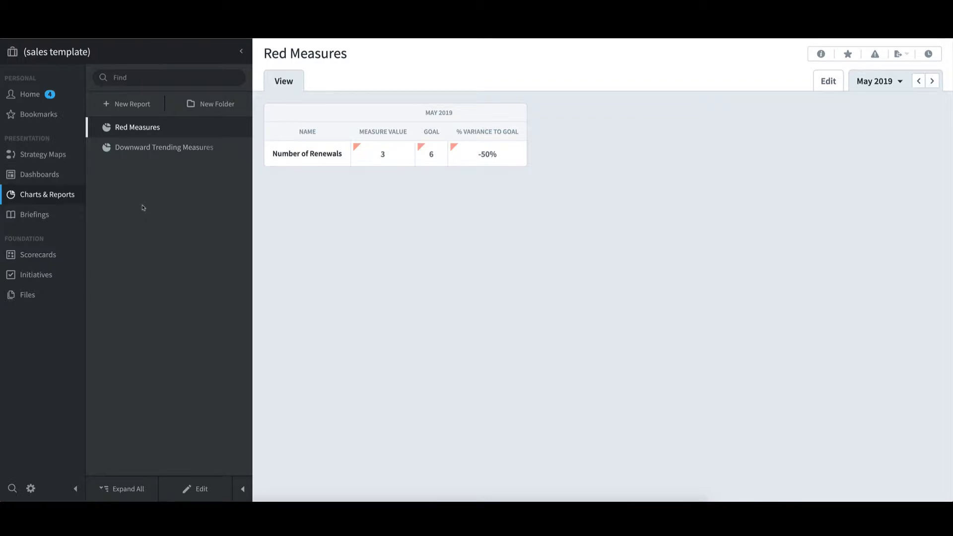
Step: Switch to the Africa organization and expand its scorecard down to the individual measures under Sales Revenue (Africa)
{"action": "left_click", "coordinate": [179, 55]}
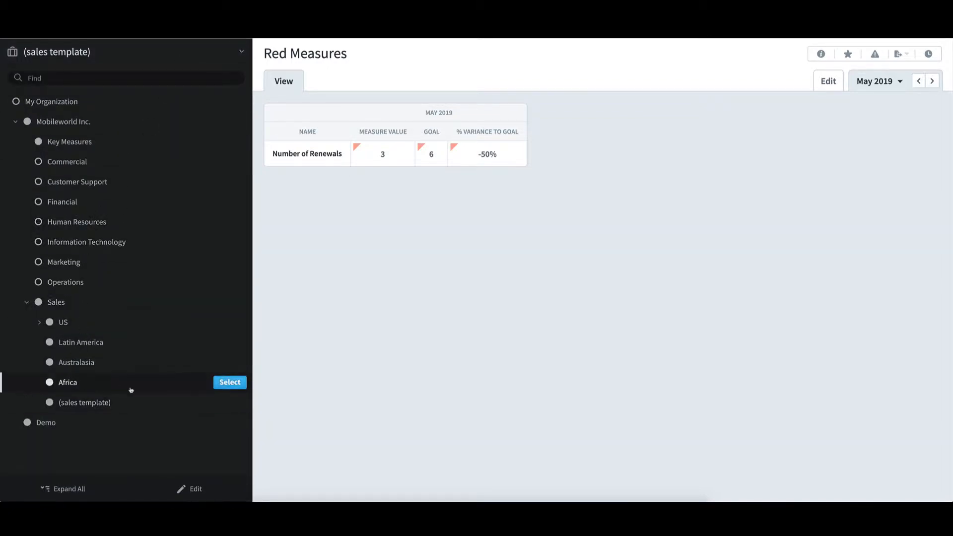
{"action": "left_click", "coordinate": [230, 383]}
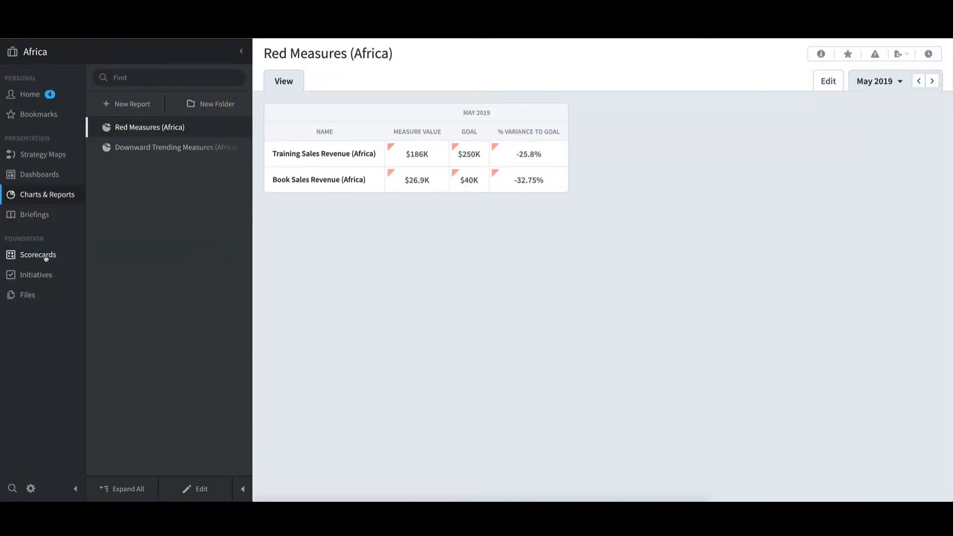
{"action": "left_click", "coordinate": [46, 256]}
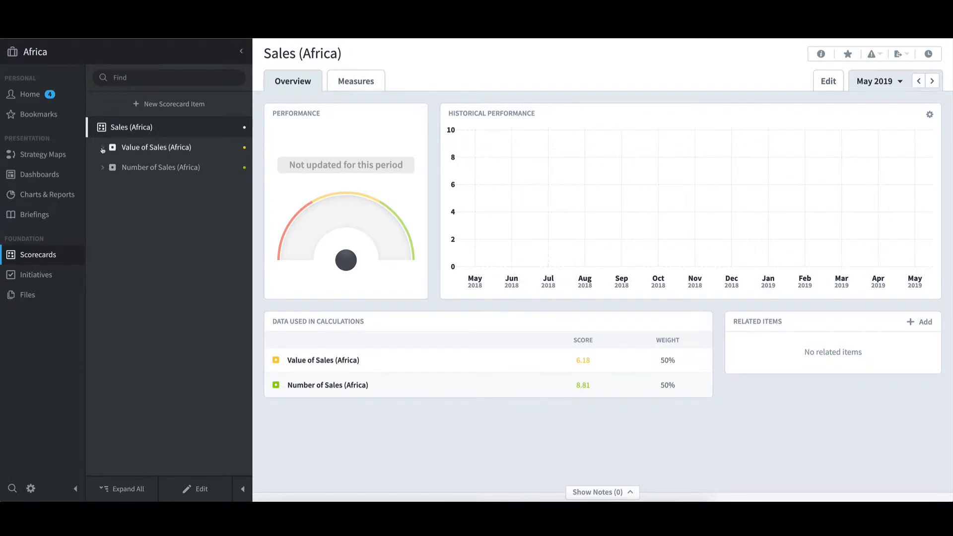
{"action": "left_click", "coordinate": [103, 149]}
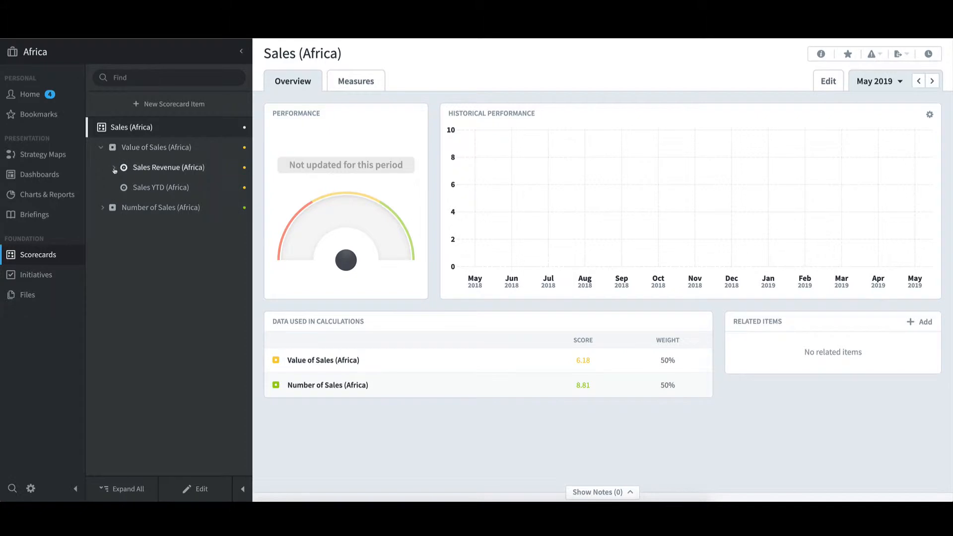
{"action": "left_click", "coordinate": [114, 169]}
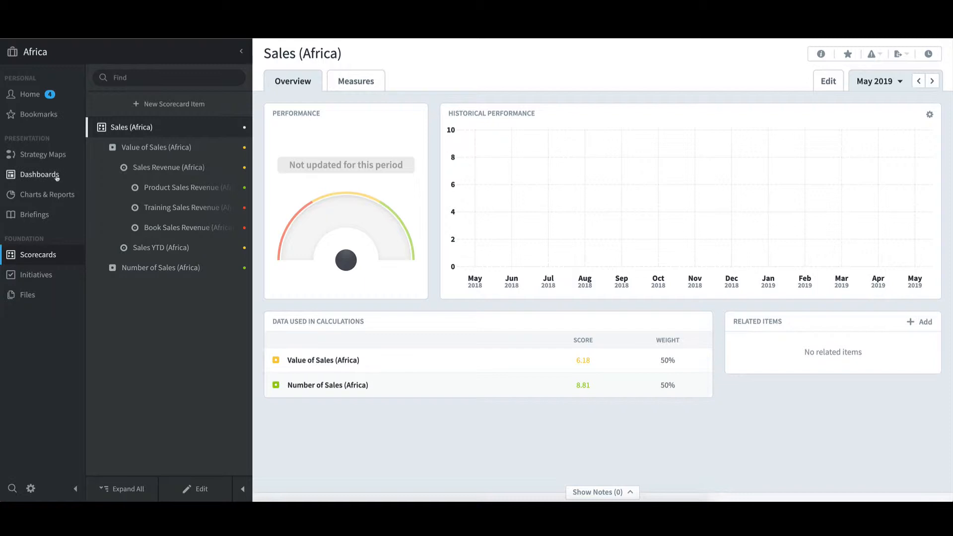
Step: View Africa's Current Year vs. Last Year dashboard and its Red Measures report
{"action": "left_click", "coordinate": [56, 175]}
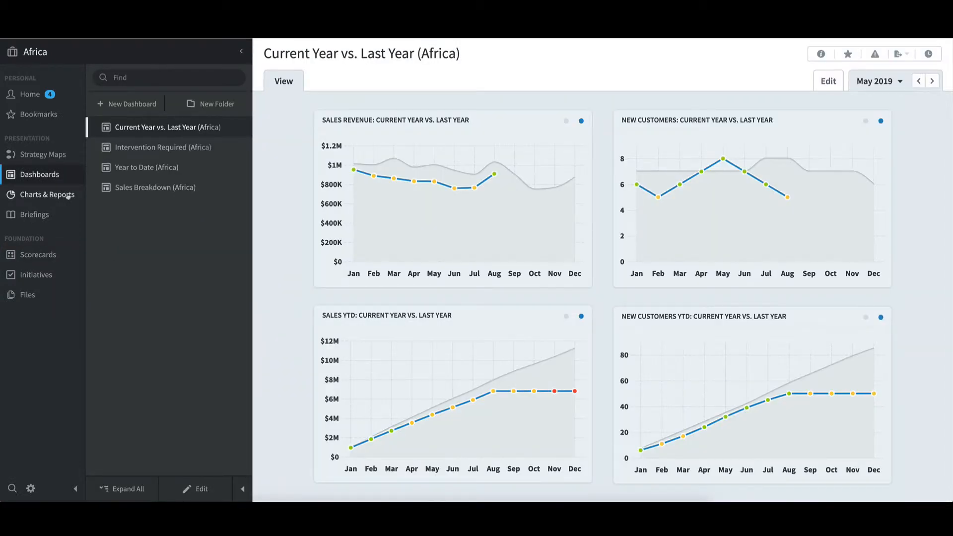
{"action": "left_click", "coordinate": [69, 196]}
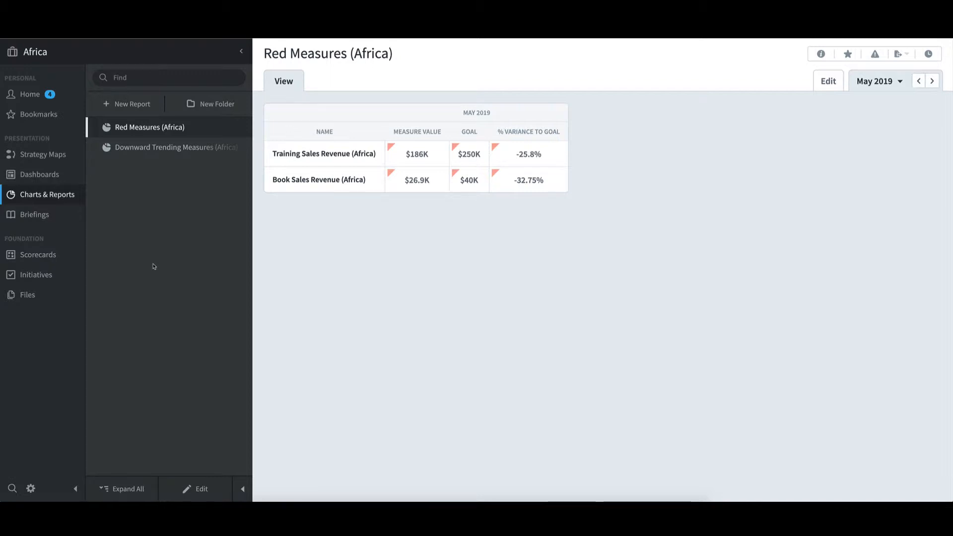
Step: Copy only the (sales template) organization, without its descendants, into the Sales organization
{"action": "left_click", "coordinate": [124, 54]}
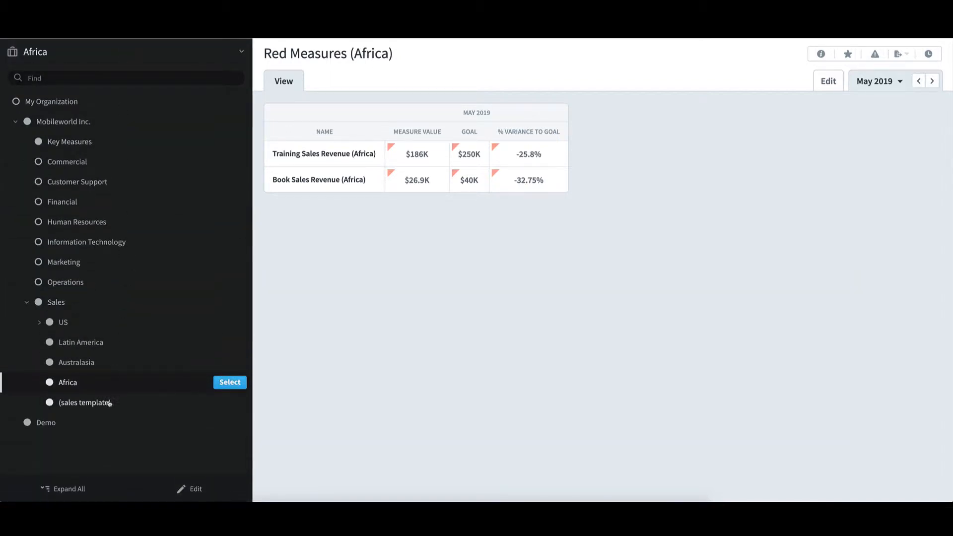
{"action": "mouse_move", "coordinate": [110, 403]}
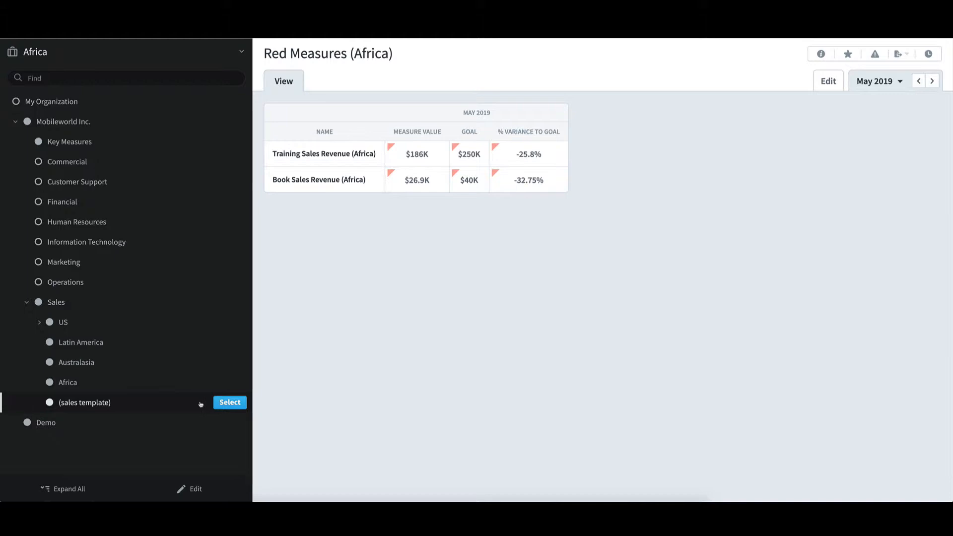
{"action": "left_click", "coordinate": [201, 492]}
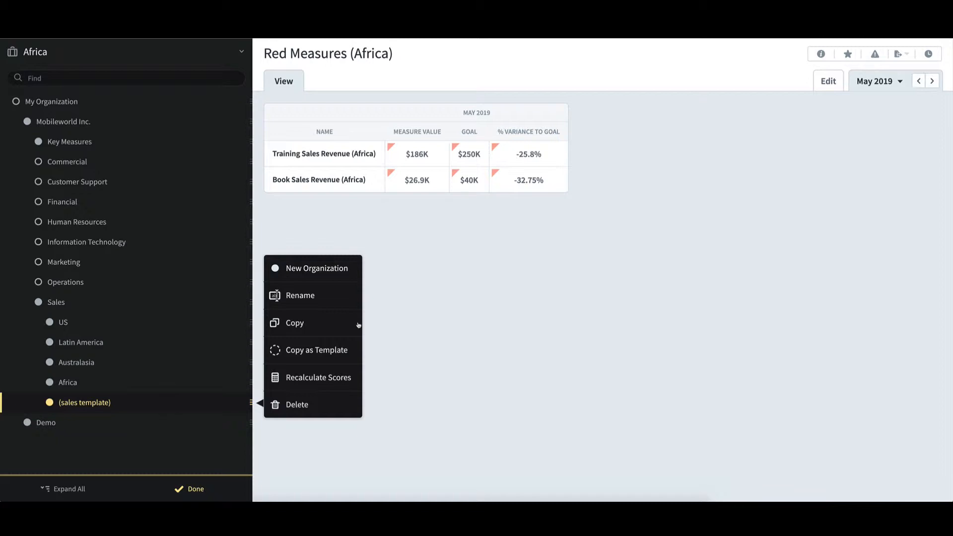
{"action": "left_click", "coordinate": [295, 323]}
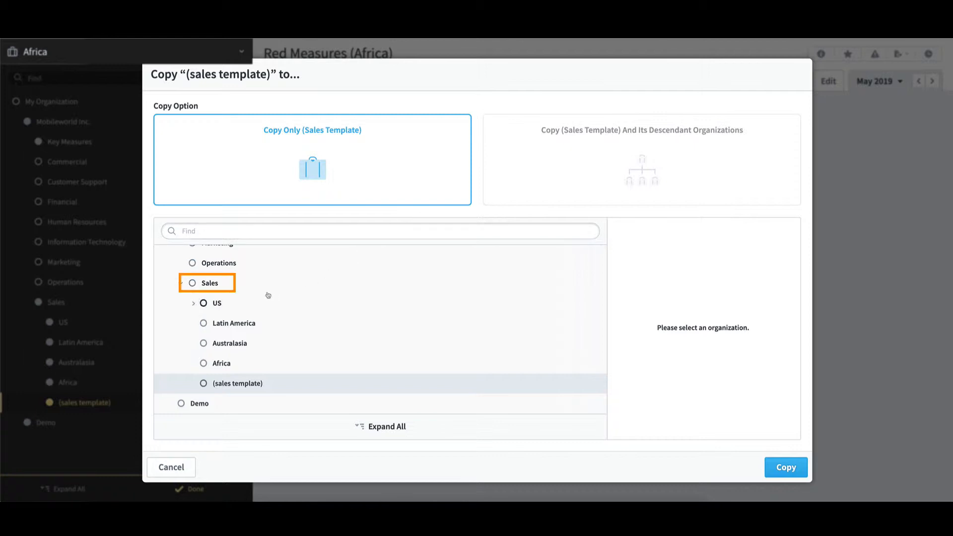
{"action": "left_click", "coordinate": [214, 287]}
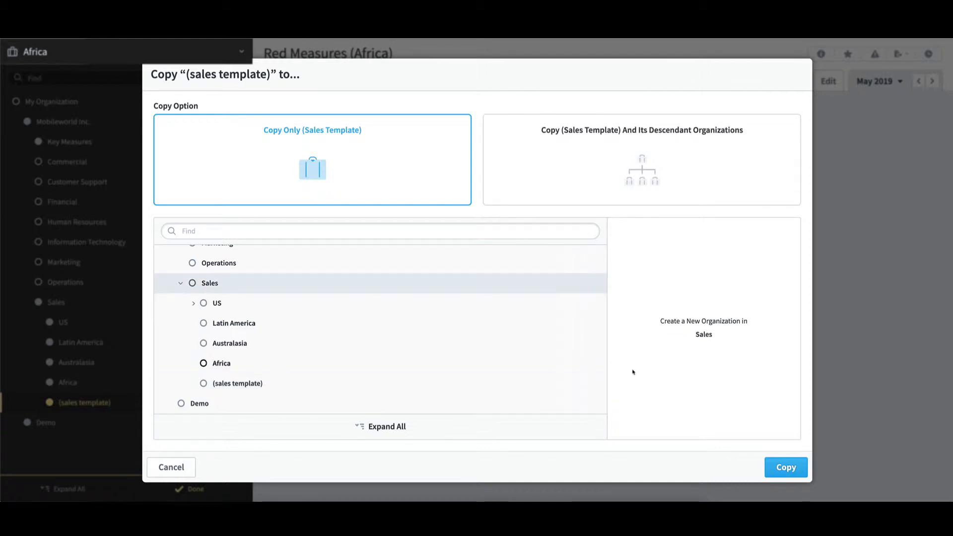
{"action": "left_click", "coordinate": [804, 468]}
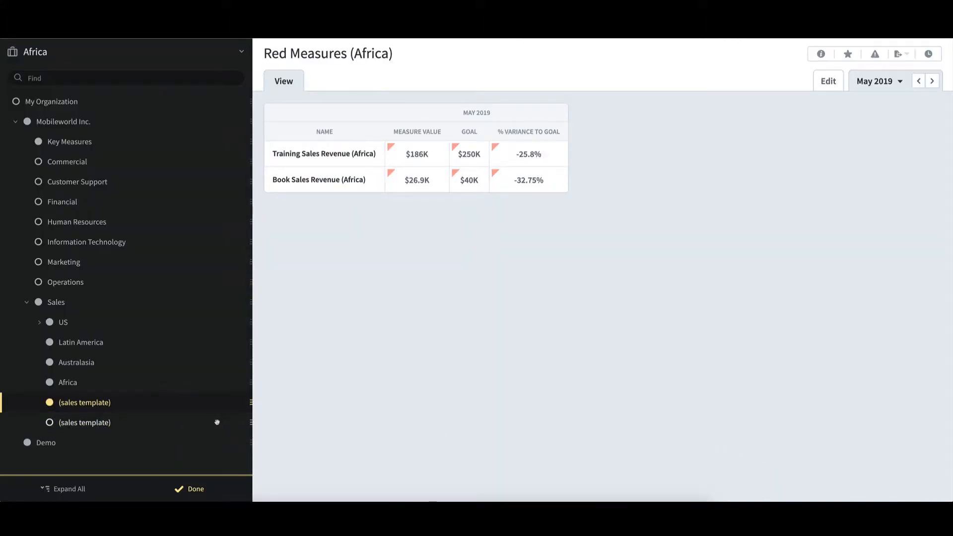
Step: Rename the new copy of (sales template) under Sales as "Europe - Copy"
{"action": "right_click", "coordinate": [113, 423]}
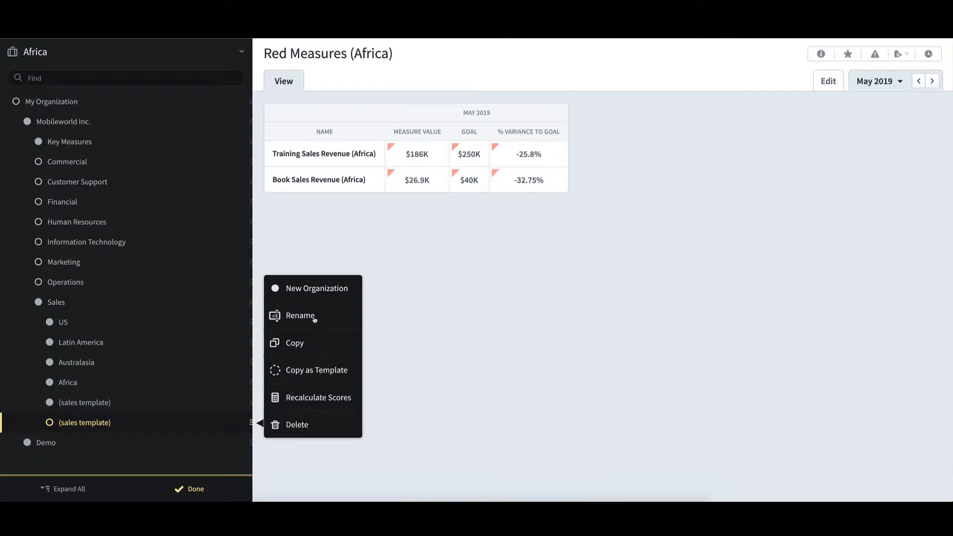
{"action": "left_click", "coordinate": [300, 316]}
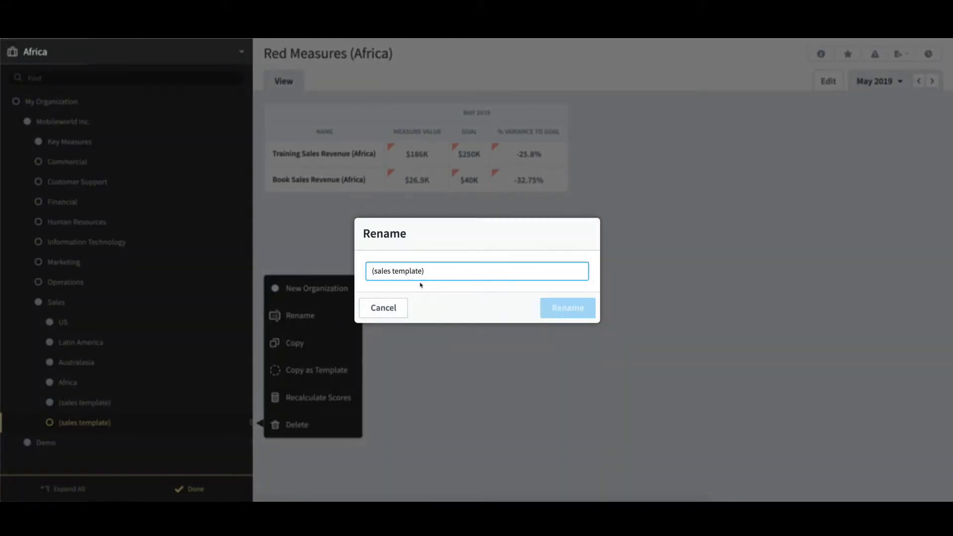
{"action": "left_click_drag", "start_coordinate": [434, 274], "coordinate": [319, 270]}
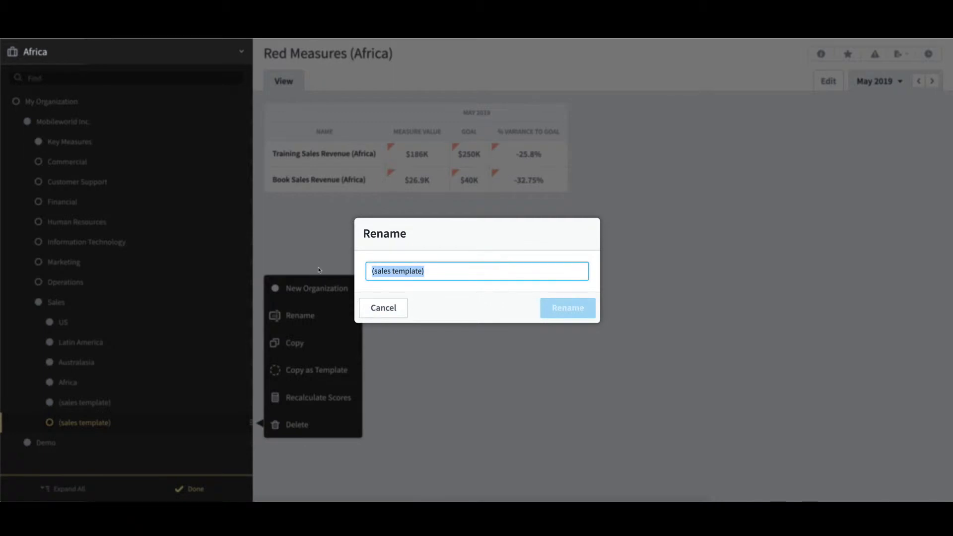
{"action": "type", "text": "Europe -"}
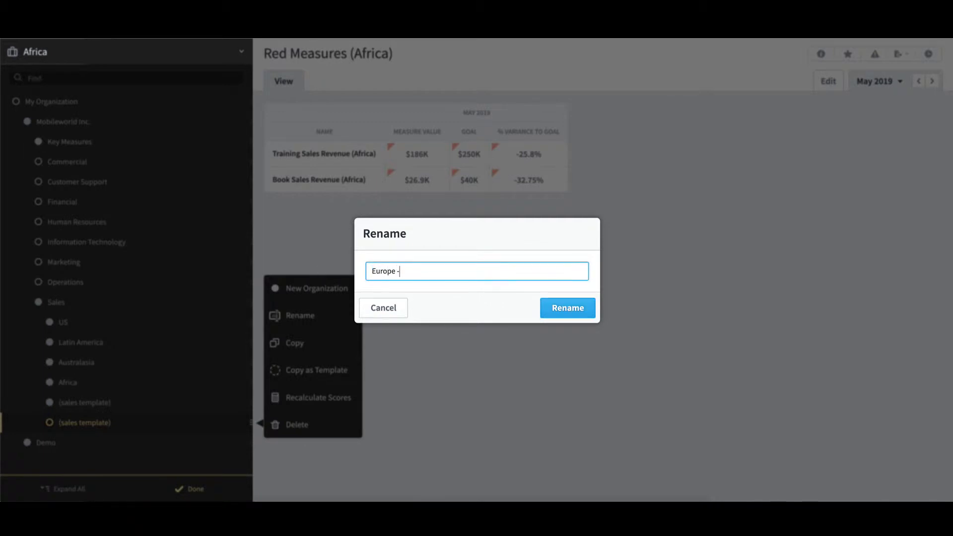
{"action": "type", "text": " Copy"}
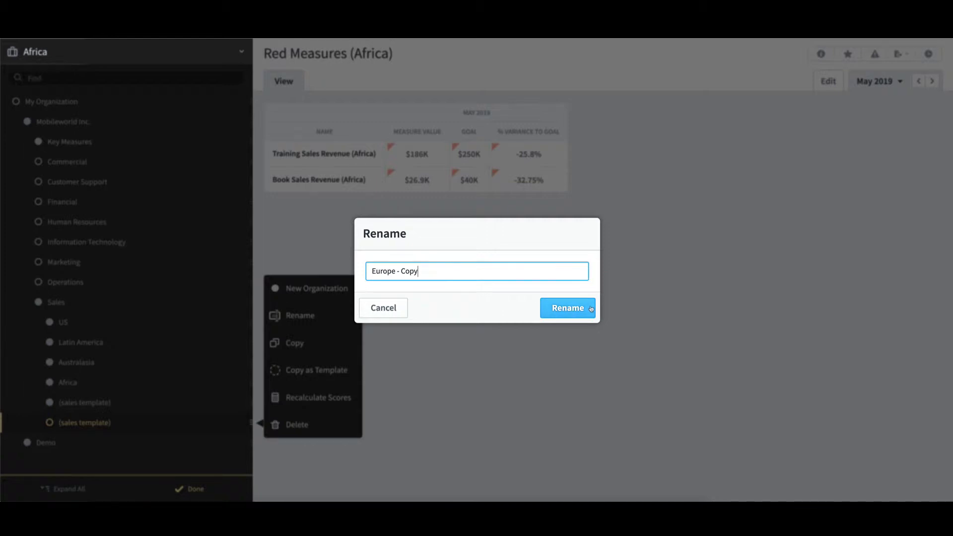
{"action": "left_click", "coordinate": [567, 307]}
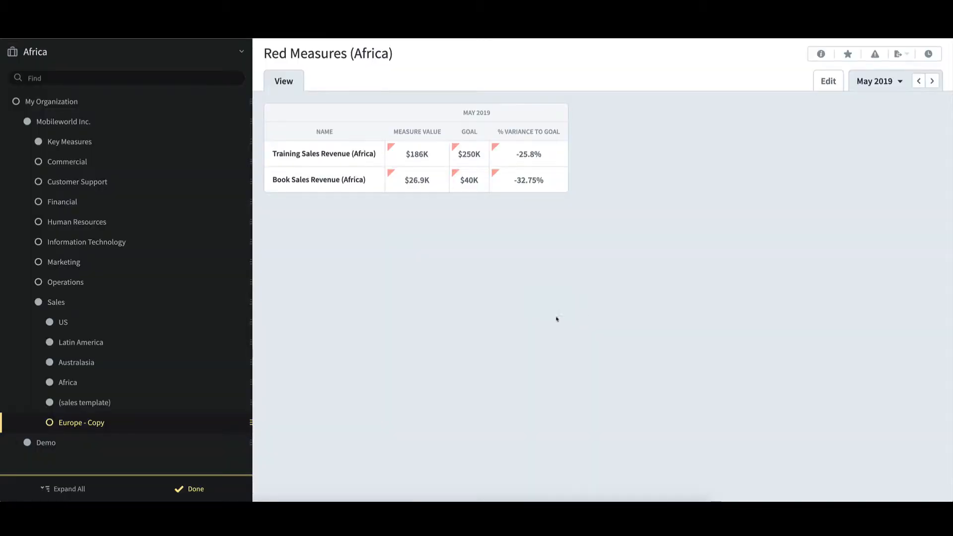
Step: Start copying (sales template) as a template, without its descendant organizations, with Sales as the destination
{"action": "right_click", "coordinate": [207, 403]}
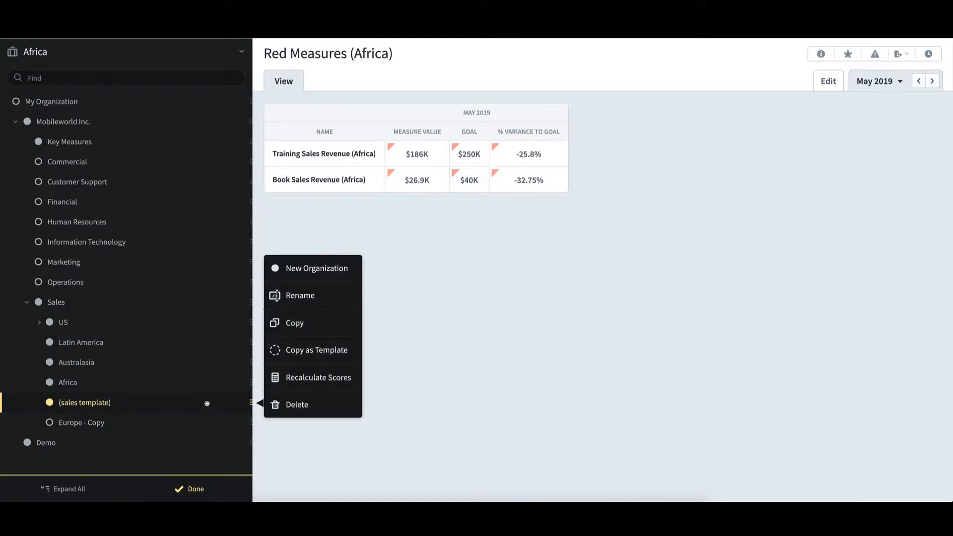
{"action": "left_click", "coordinate": [356, 353]}
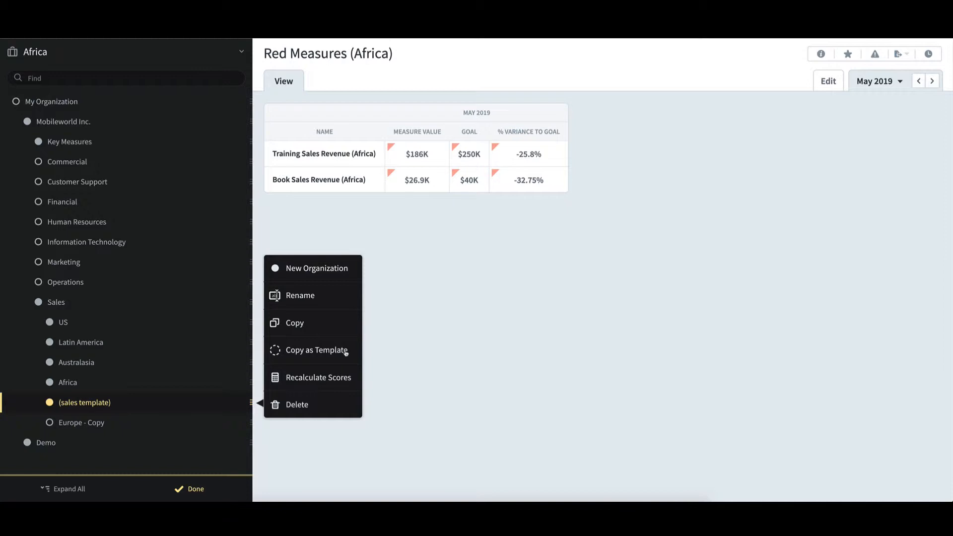
{"action": "left_click", "coordinate": [346, 353]}
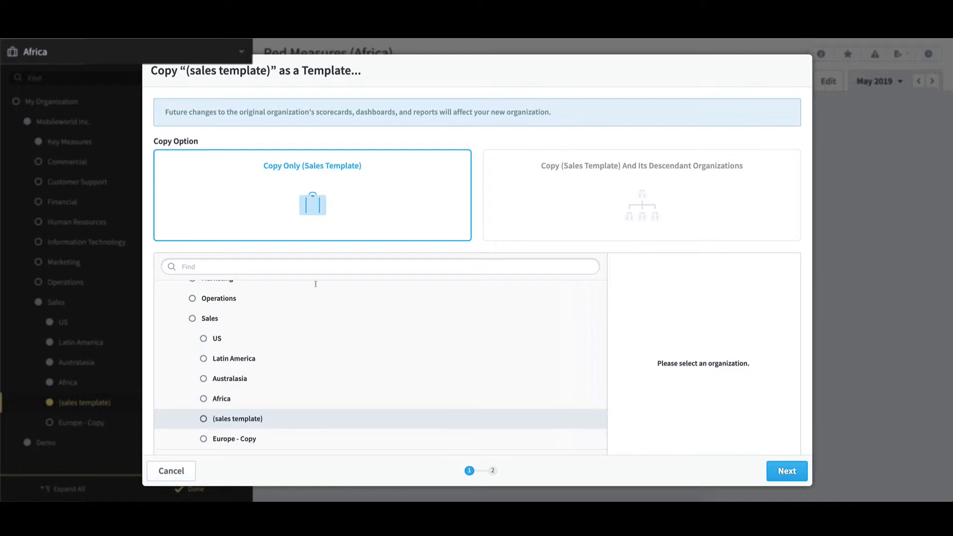
{"action": "left_click", "coordinate": [216, 320]}
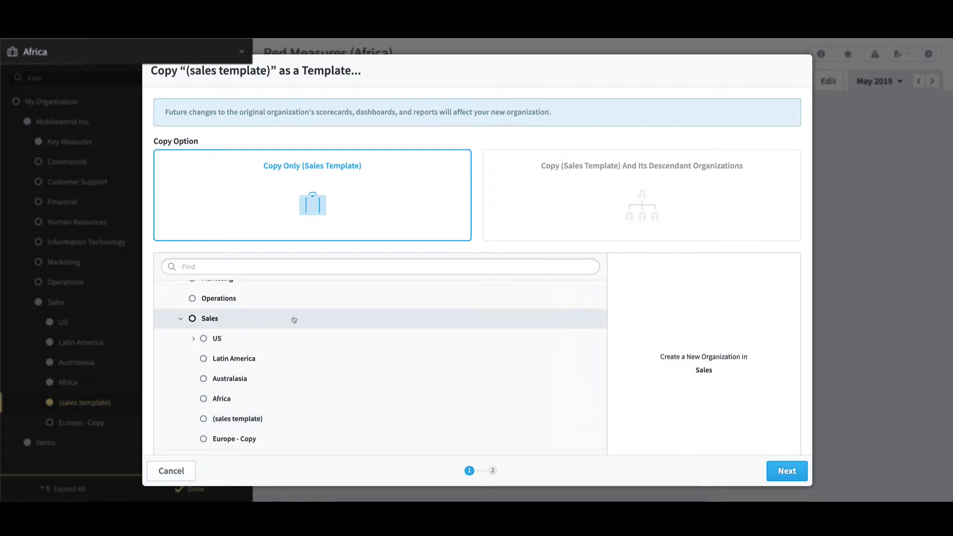
{"action": "left_click", "coordinate": [805, 475]}
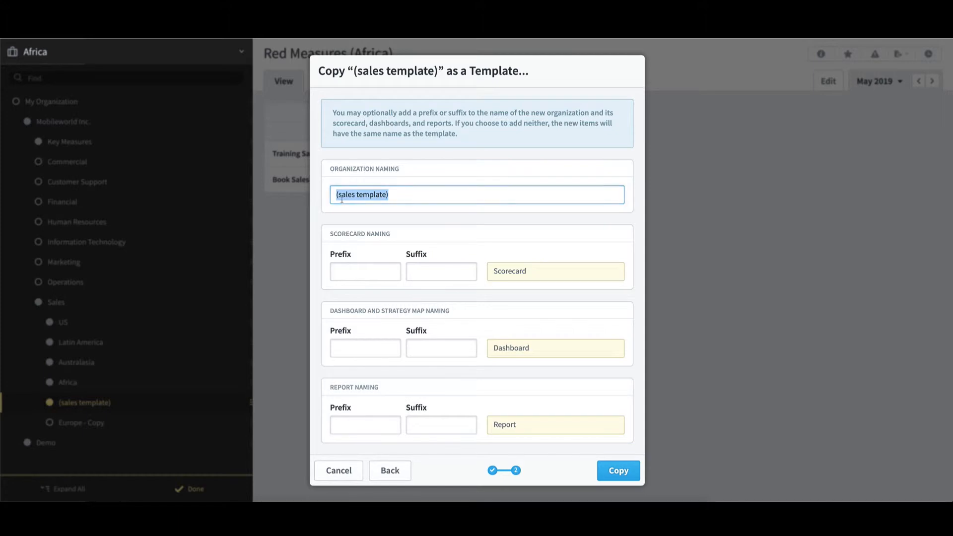
Step: Name the template copy's organization "Europe - Copy as Template"
{"action": "type", "text": "Europe - Copy"}
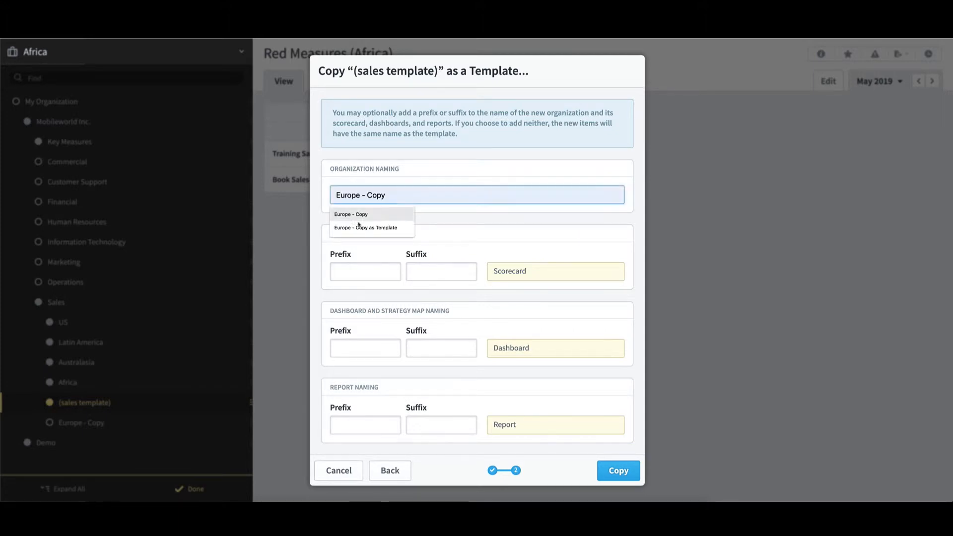
{"action": "left_click", "coordinate": [365, 228]}
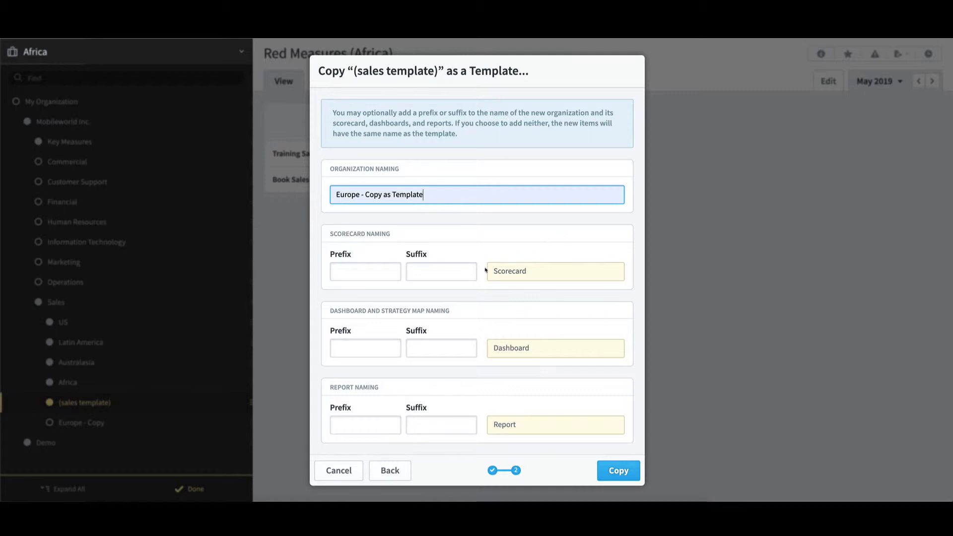
Step: Add the suffix "(Europe)" to the scorecard, dashboard and report names, create the template copy and finish editing organizations
{"action": "left_click", "coordinate": [440, 275]}
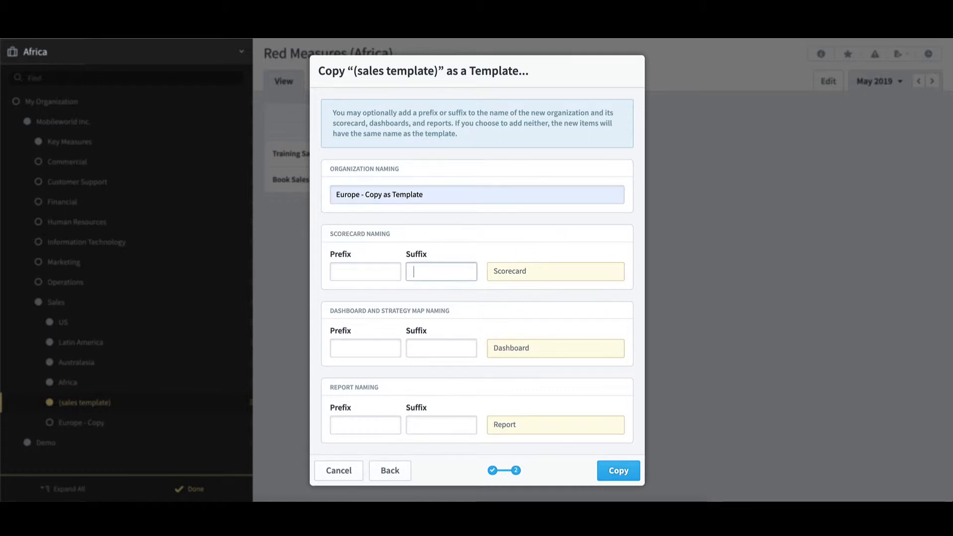
{"action": "type", "text": "(Europe)"}
{"action": "left_click", "coordinate": [445, 347]}
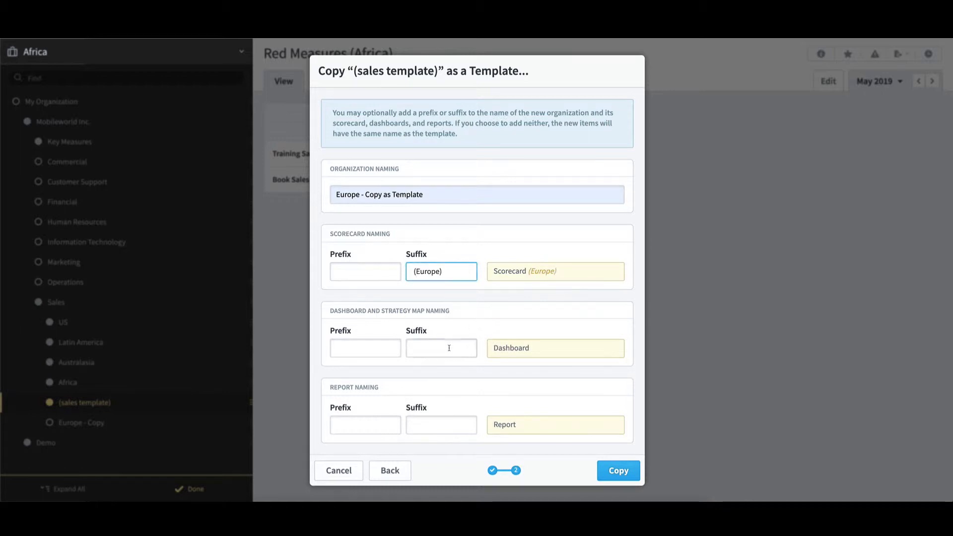
{"action": "type", "text": "(Europ"}
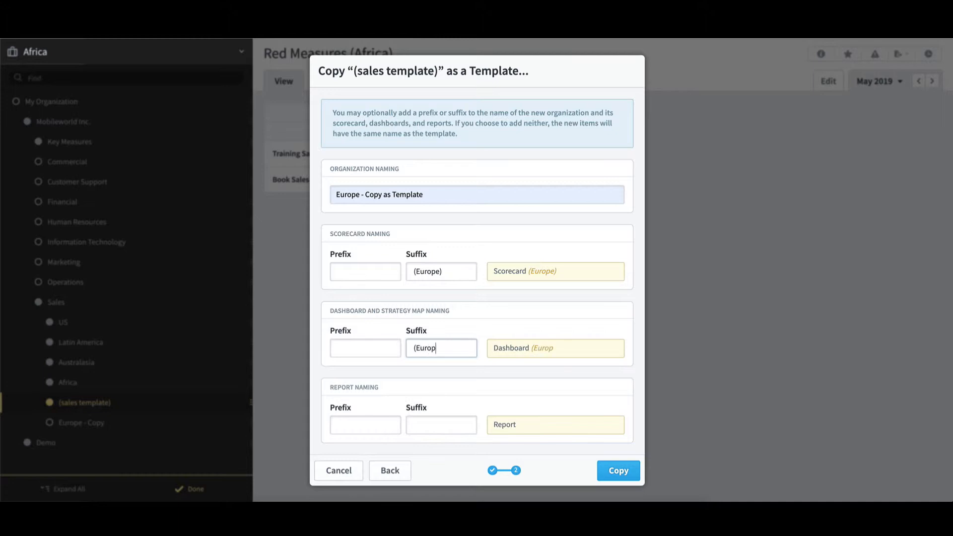
{"action": "type", "text": "e)"}
{"action": "left_click", "coordinate": [414, 425]}
{"action": "type", "text": "(Europe)"}
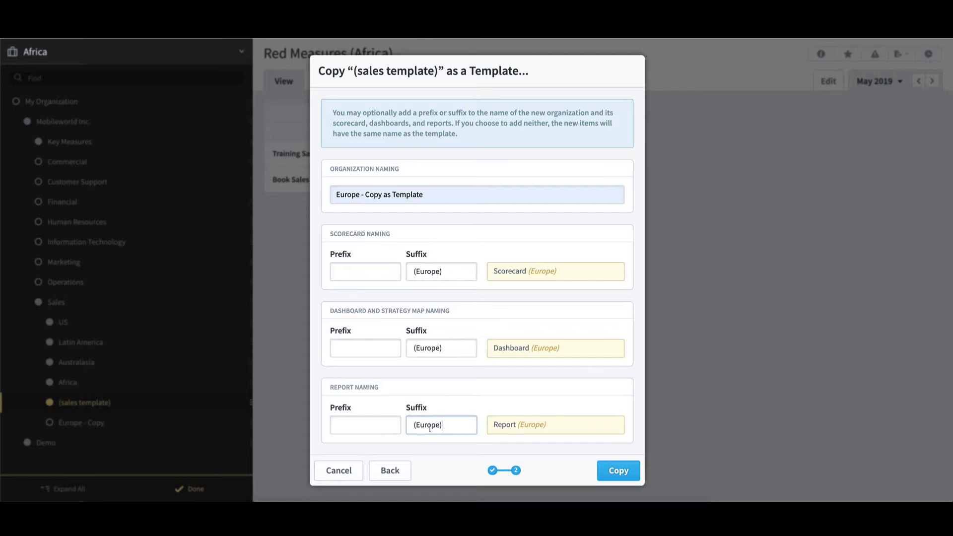
{"action": "left_click", "coordinate": [635, 473]}
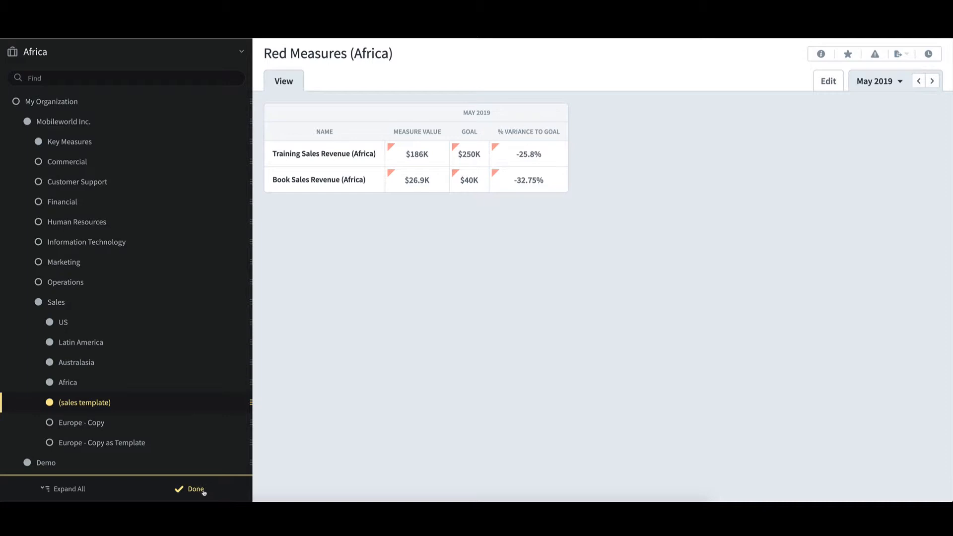
{"action": "left_click", "coordinate": [195, 489]}
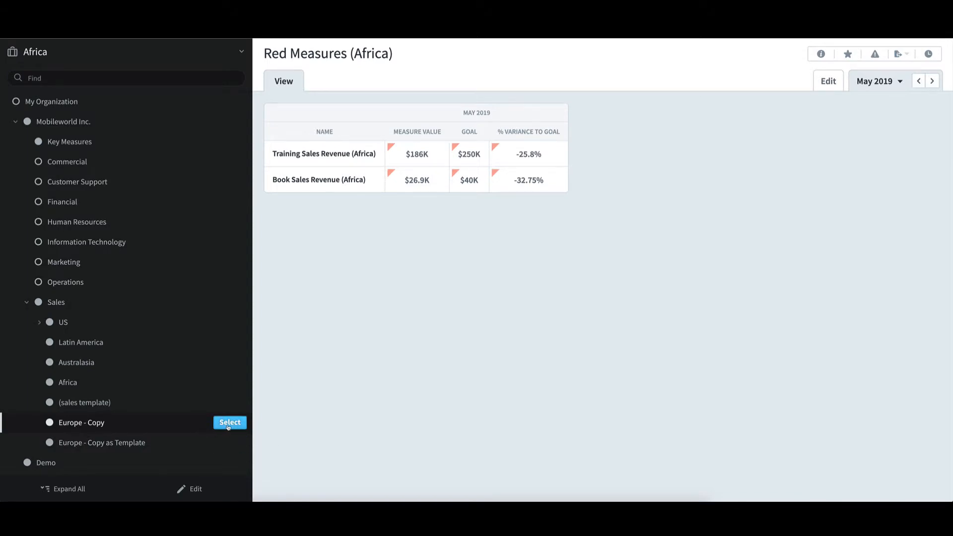
Step: Switch to the Europe - Copy organization and examine the Product Sales Revenue measure under Value of Sales in its scorecard
{"action": "left_click", "coordinate": [229, 422]}
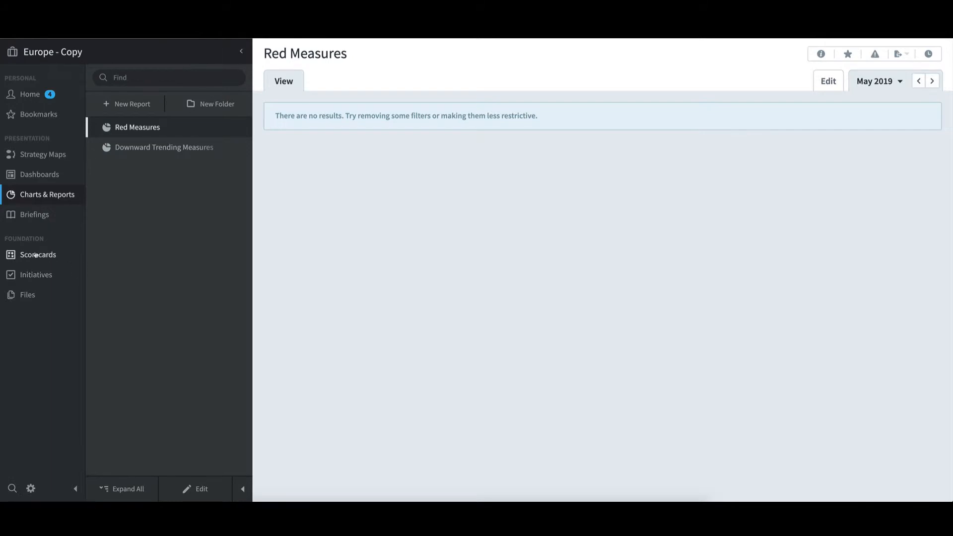
{"action": "left_click", "coordinate": [35, 255]}
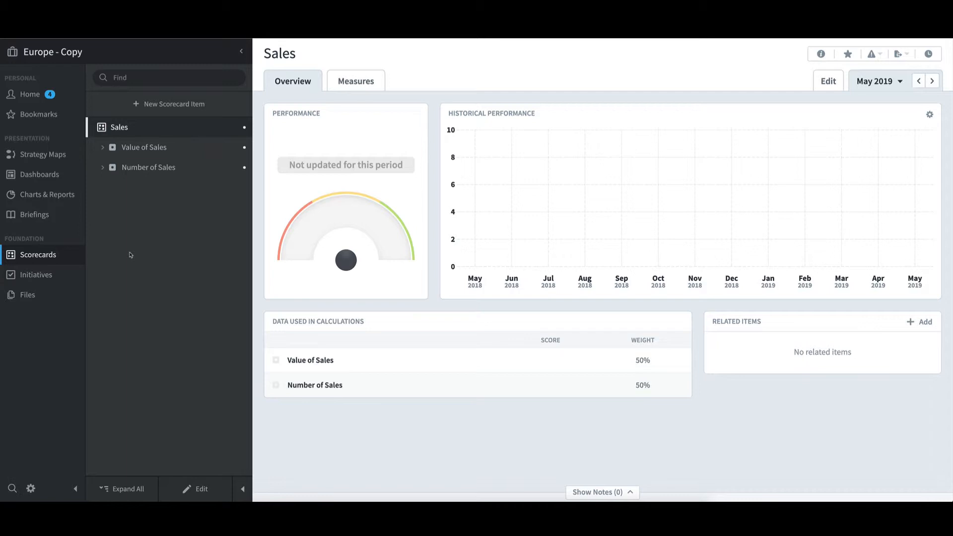
{"action": "left_click", "coordinate": [102, 148]}
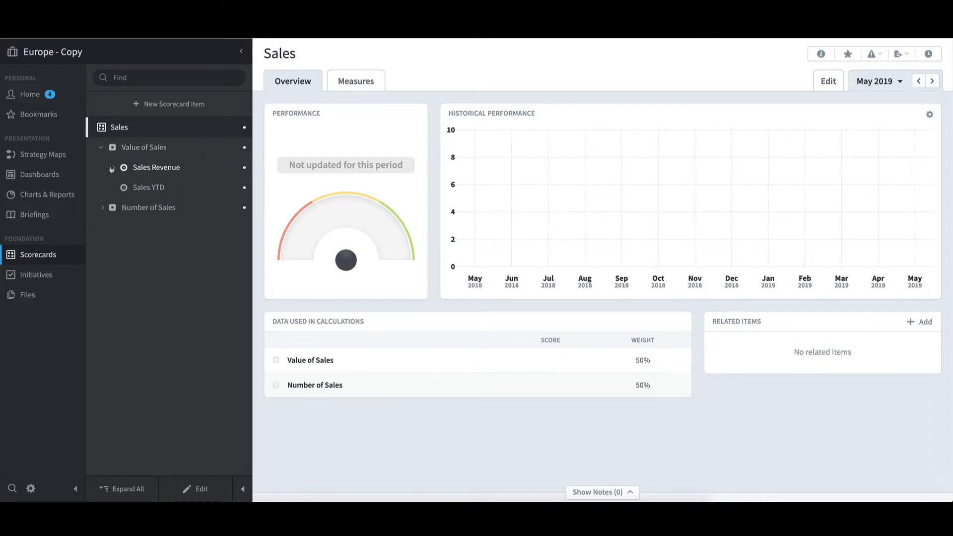
{"action": "left_click", "coordinate": [114, 168]}
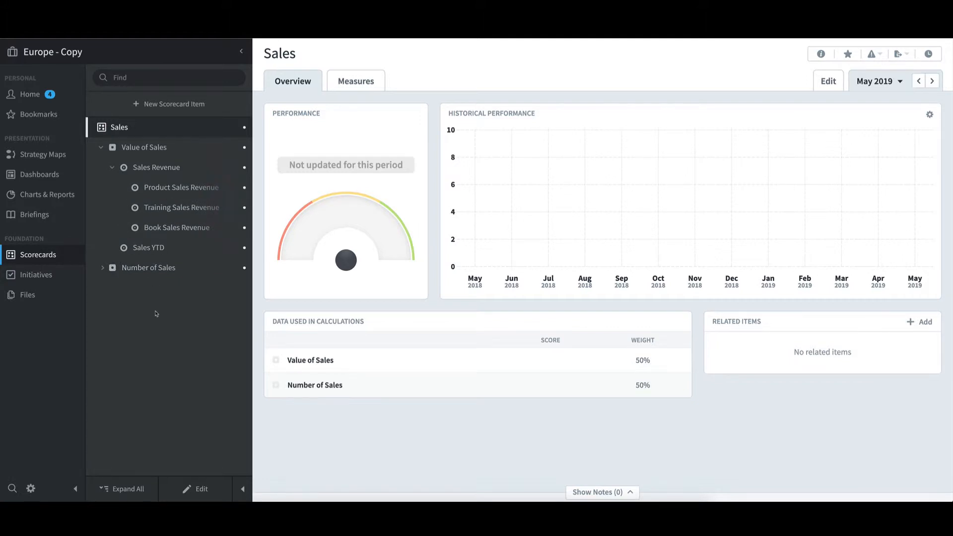
{"action": "left_click", "coordinate": [184, 192]}
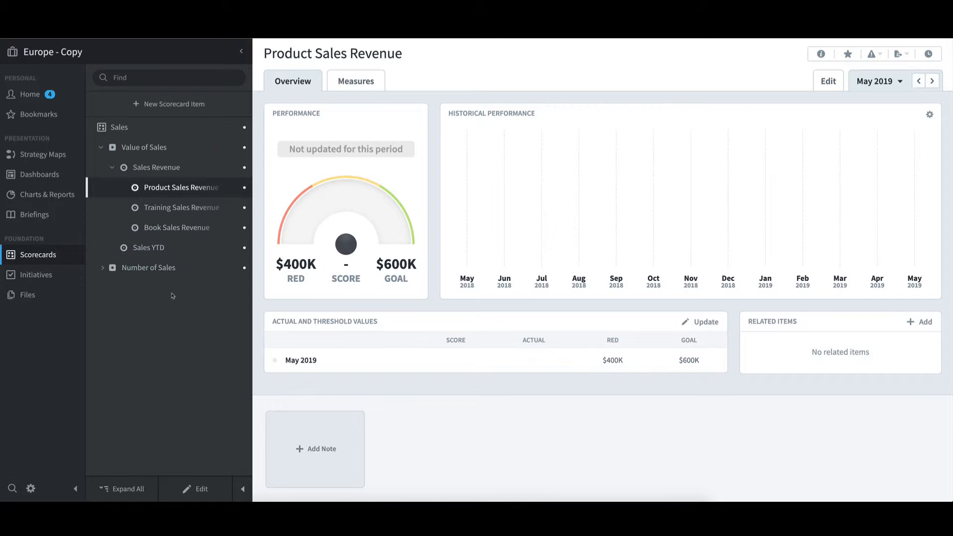
Step: View the Current Year vs. Last Year dashboard and the Red Measures report of Europe - Copy
{"action": "left_click", "coordinate": [57, 178]}
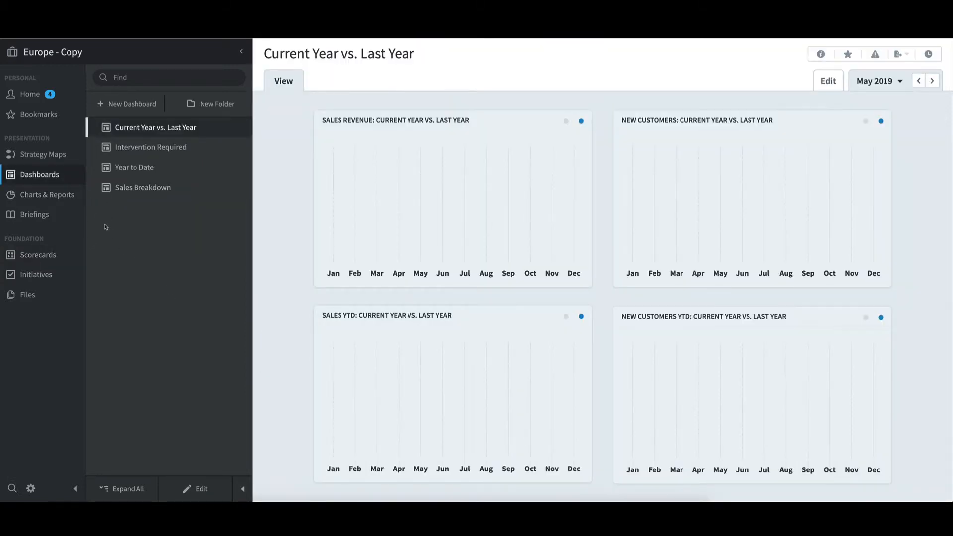
{"action": "left_click", "coordinate": [60, 195]}
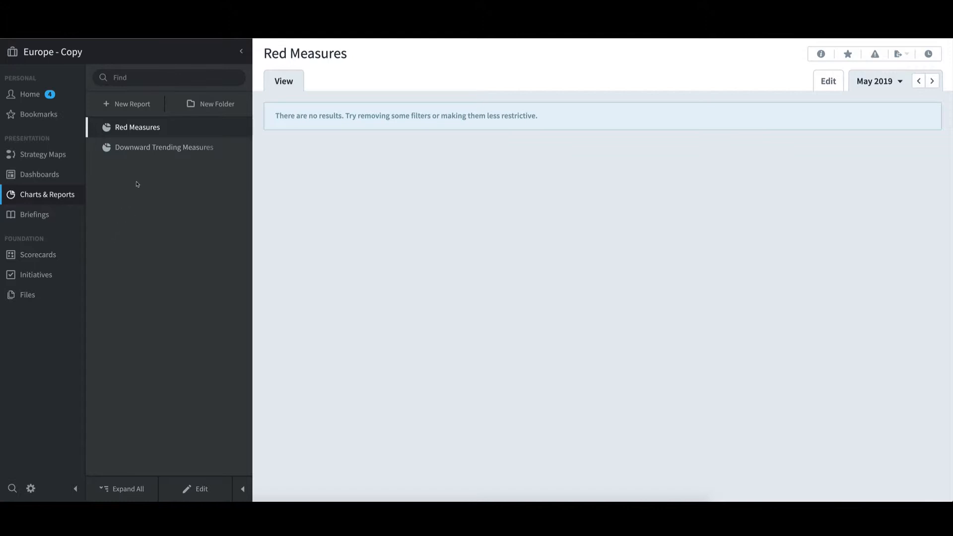
Step: Switch to the Europe - Copy as Template organization and examine Product Sales Revenue (Europe) in its scorecard
{"action": "left_click", "coordinate": [114, 57]}
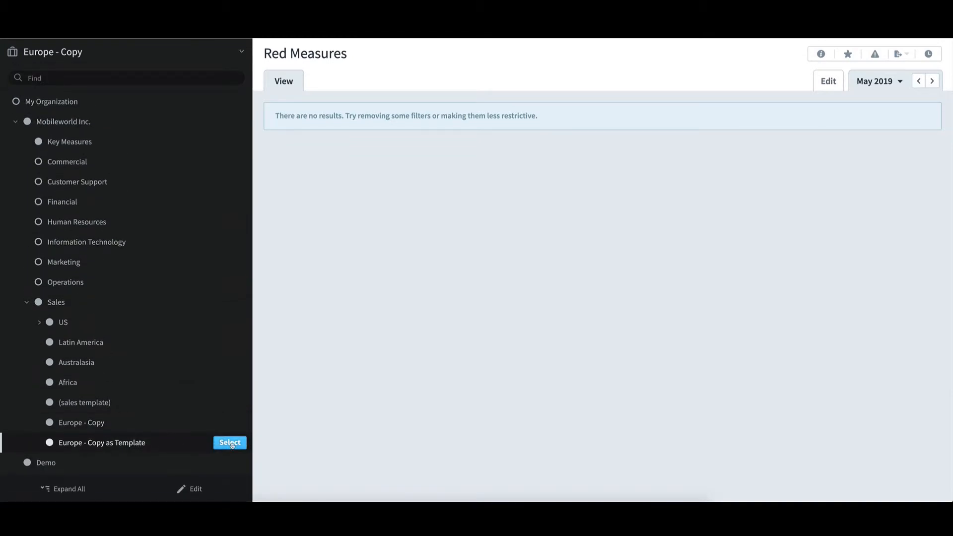
{"action": "left_click", "coordinate": [229, 443]}
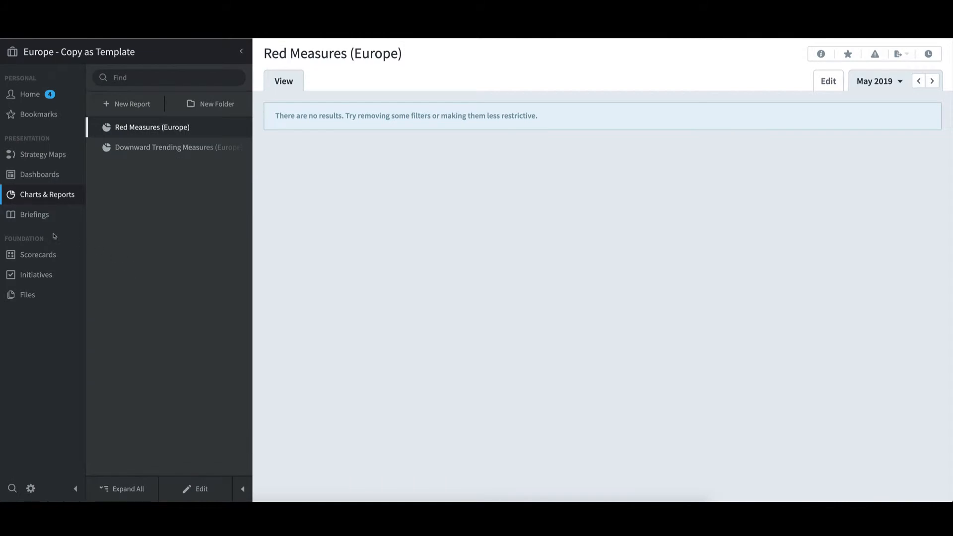
{"action": "left_click", "coordinate": [42, 256]}
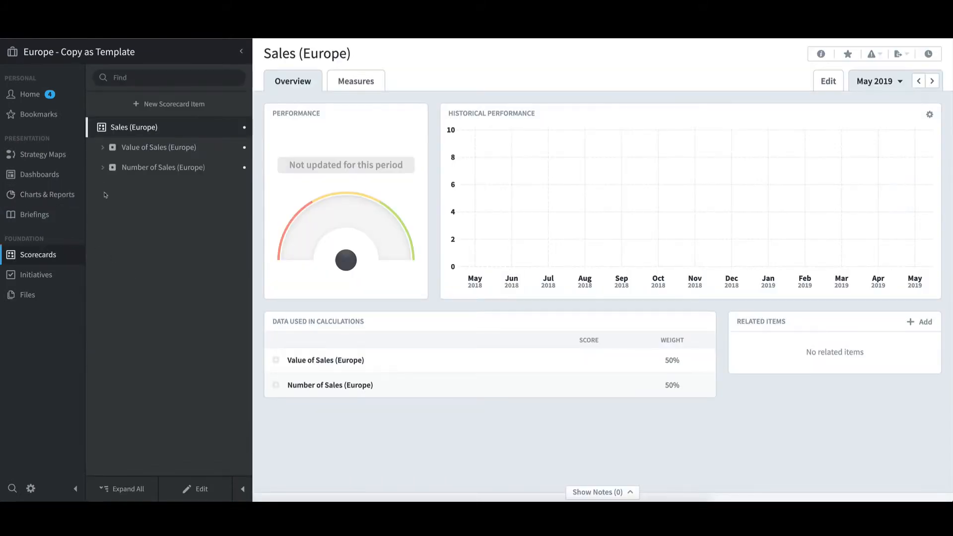
{"action": "left_click", "coordinate": [102, 149]}
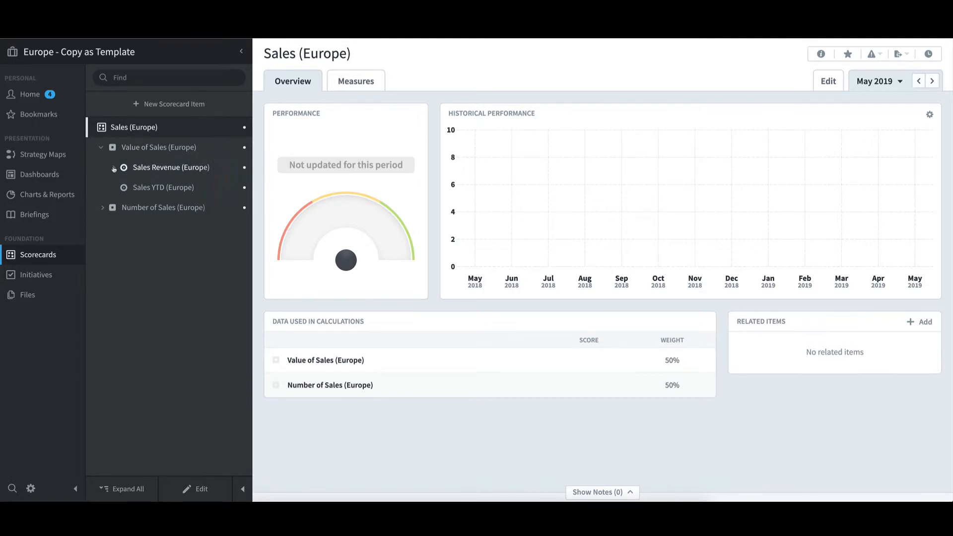
{"action": "left_click", "coordinate": [113, 168]}
{"action": "left_click", "coordinate": [173, 189]}
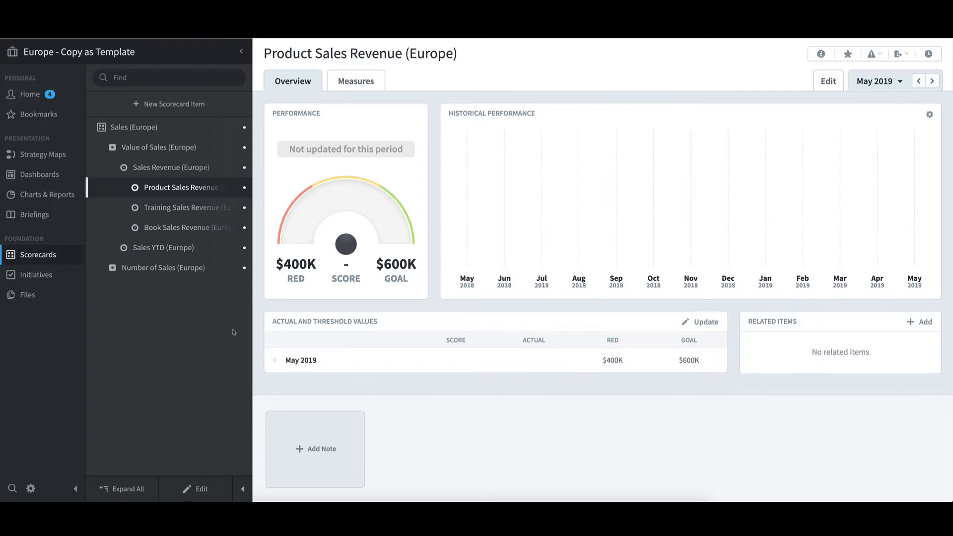
Step: View the Current Year vs. Last Year (Europe) dashboard and the Red Measures (Europe) report
{"action": "left_click", "coordinate": [61, 177]}
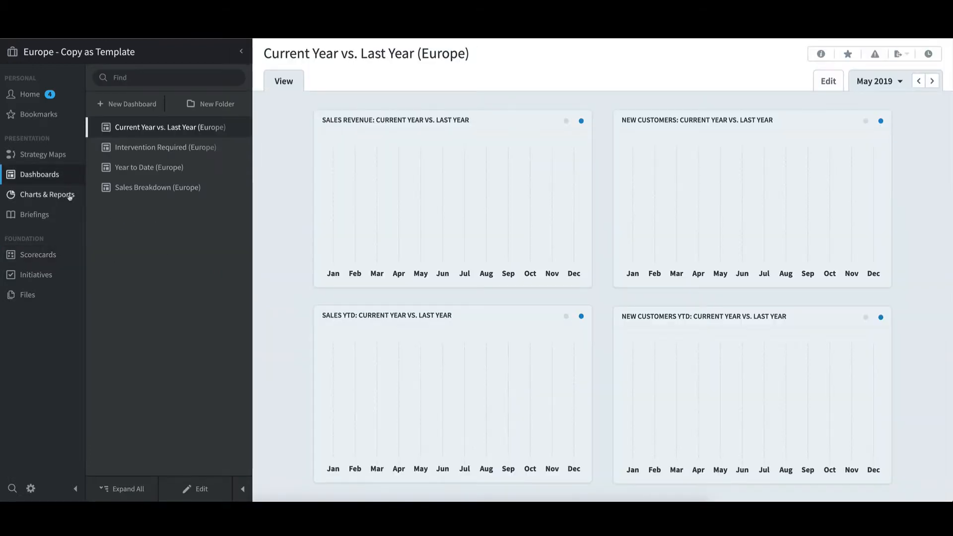
{"action": "left_click", "coordinate": [70, 196]}
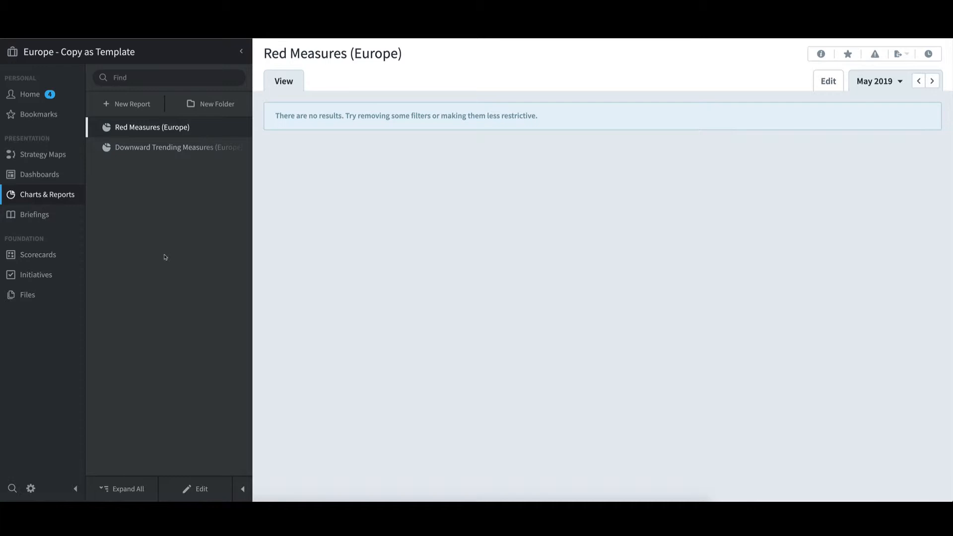
Step: Switch to the (sales template) organization and open its Sales scorecard
{"action": "left_click", "coordinate": [153, 52]}
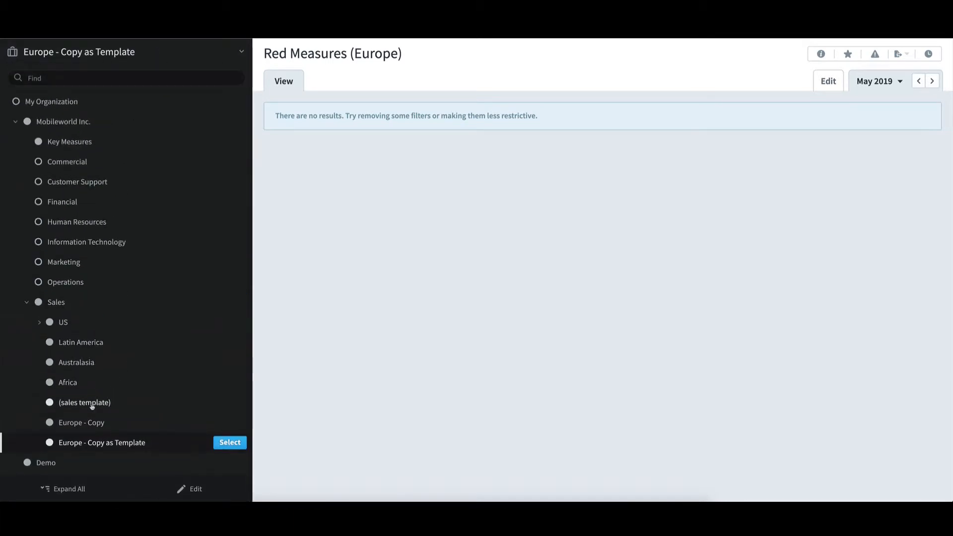
{"action": "mouse_move", "coordinate": [96, 406]}
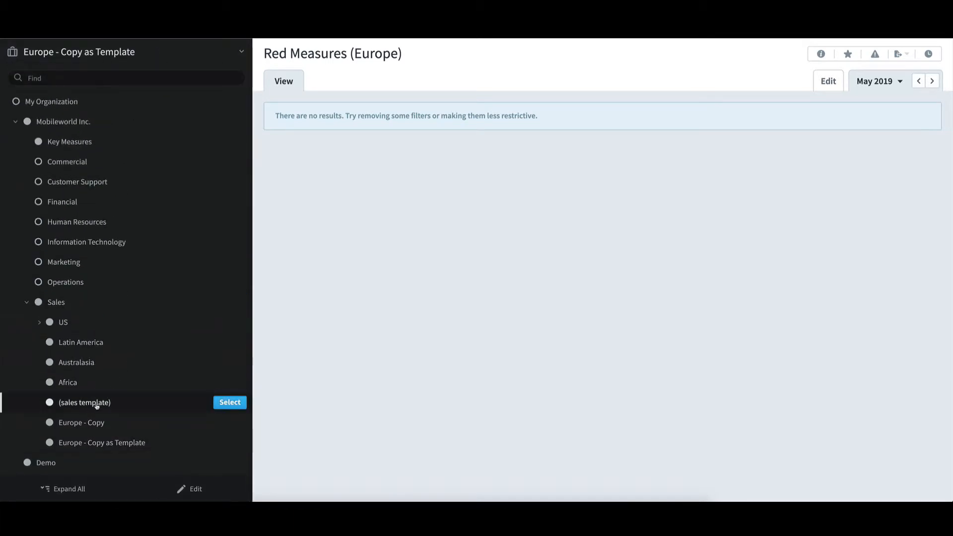
{"action": "left_click", "coordinate": [230, 402]}
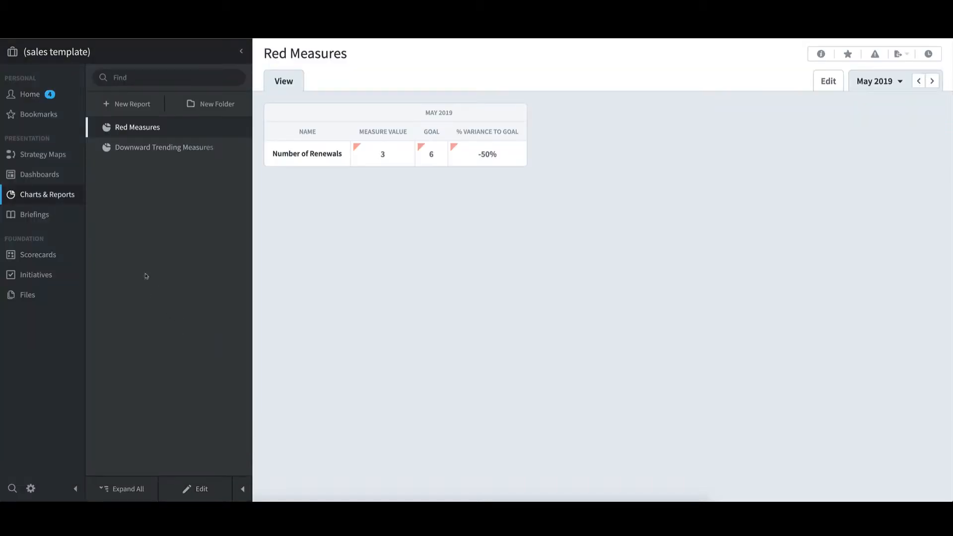
{"action": "left_click", "coordinate": [48, 255]}
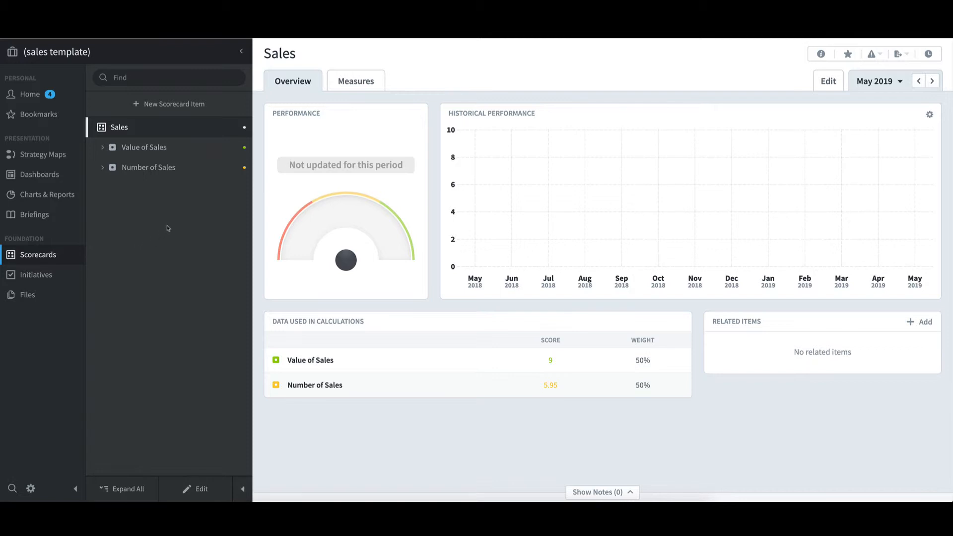
Step: Create a theme named Discount Card Sales under the Sales scorecard
{"action": "left_click", "coordinate": [205, 109]}
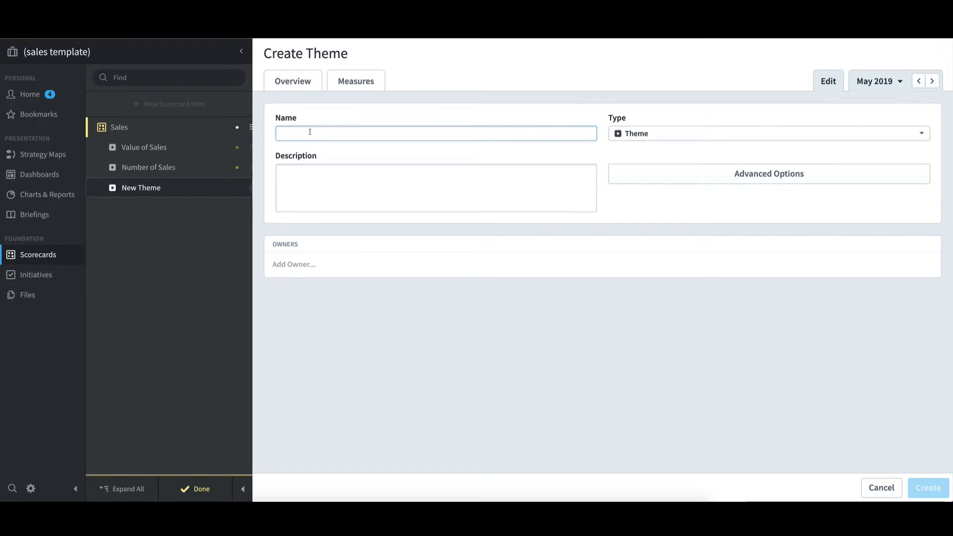
{"action": "type", "text": "Disc"}
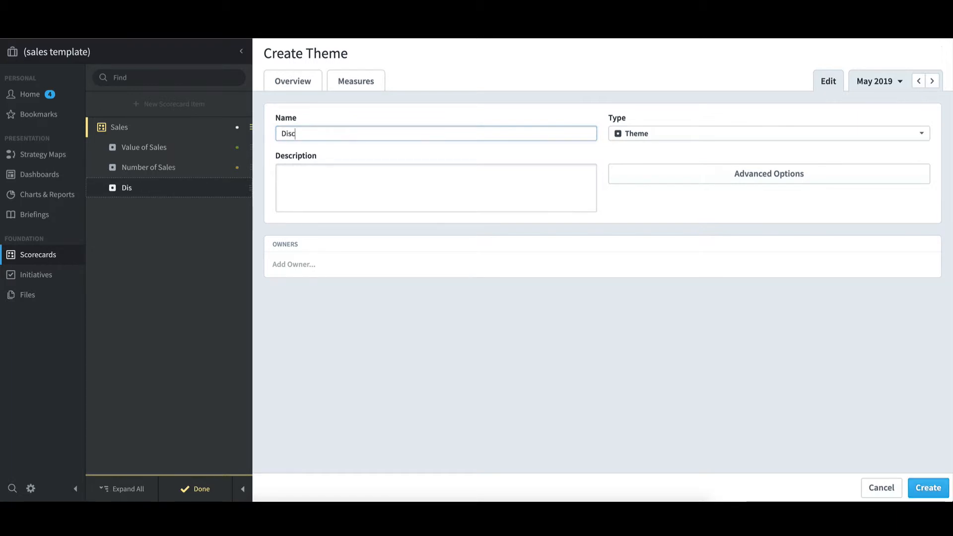
{"action": "type", "text": "ount Card S"}
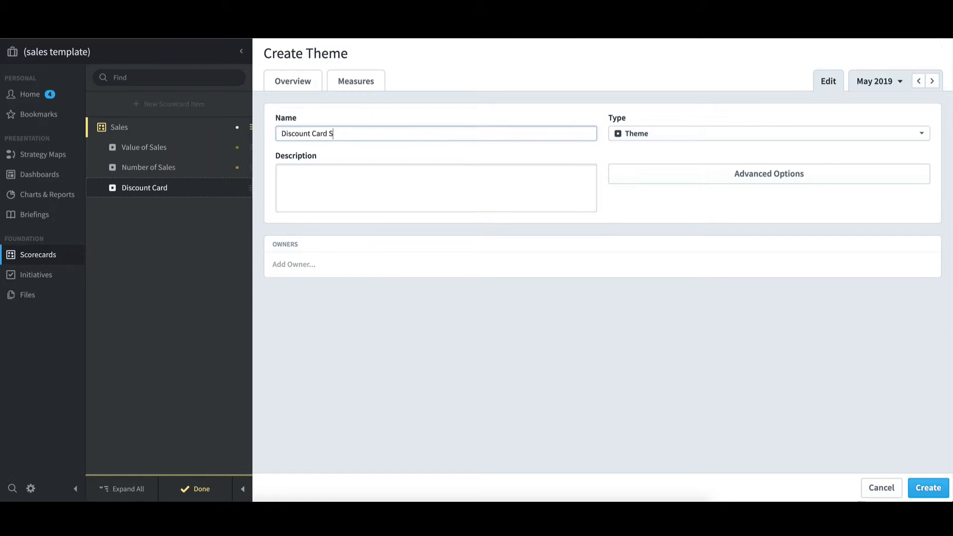
{"action": "type", "text": "ales"}
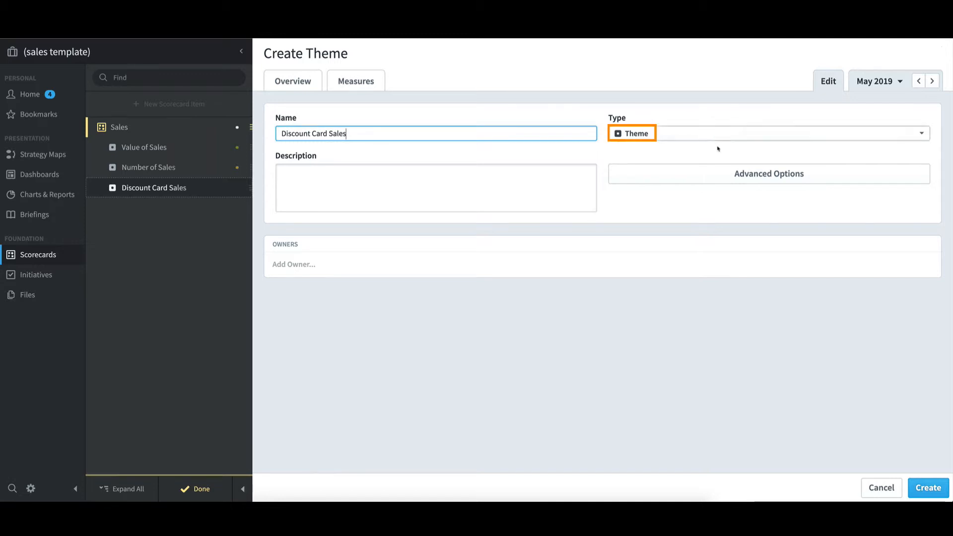
{"action": "left_click", "coordinate": [927, 488]}
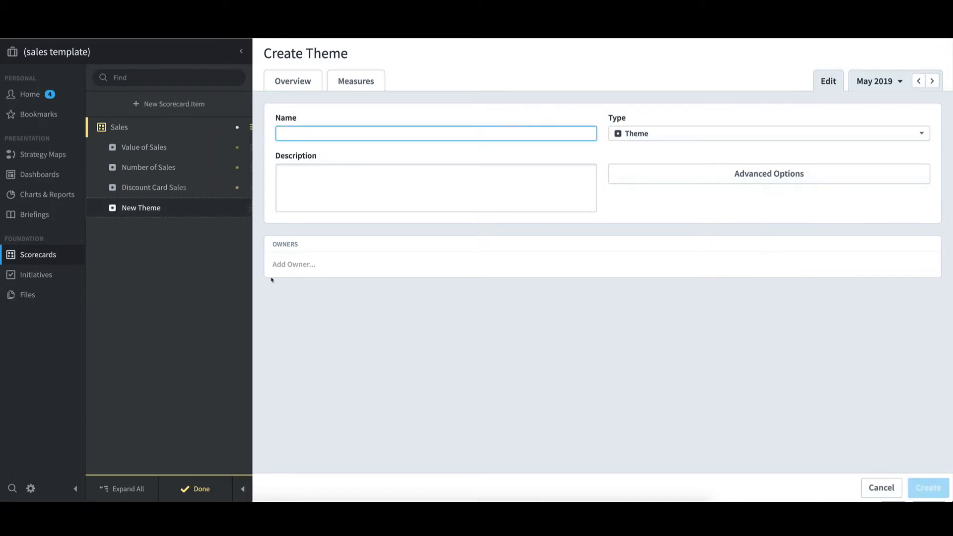
Step: Start a new scorecard item under Discount Card Sales, named Number of Cards Sold, with the type Measure
{"action": "left_click", "coordinate": [188, 189]}
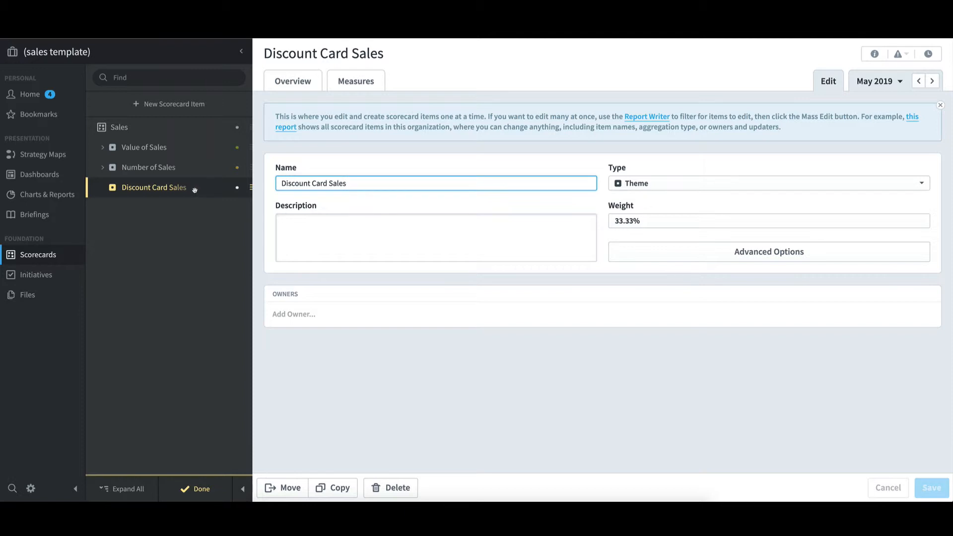
{"action": "left_click", "coordinate": [196, 105]}
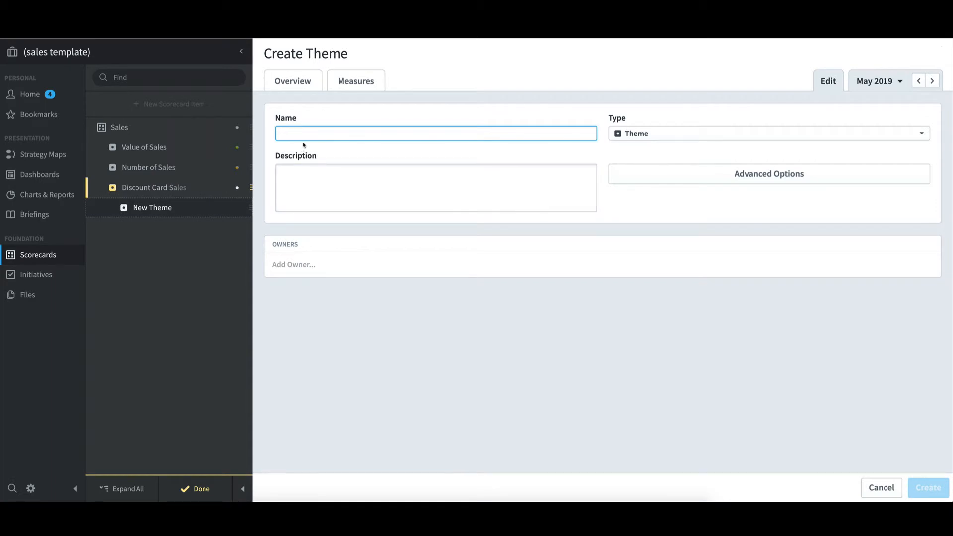
{"action": "type", "text": "Number o"}
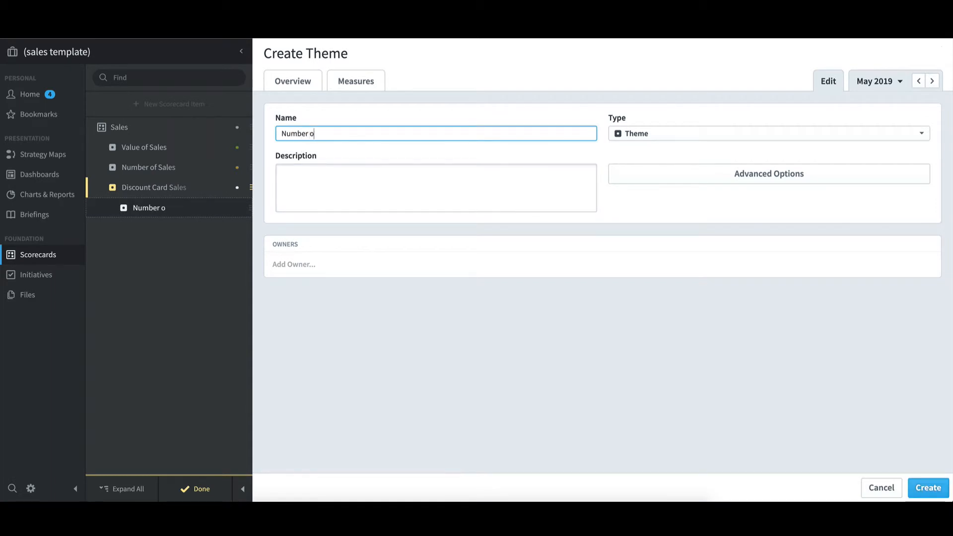
{"action": "type", "text": "f Cards Sold"}
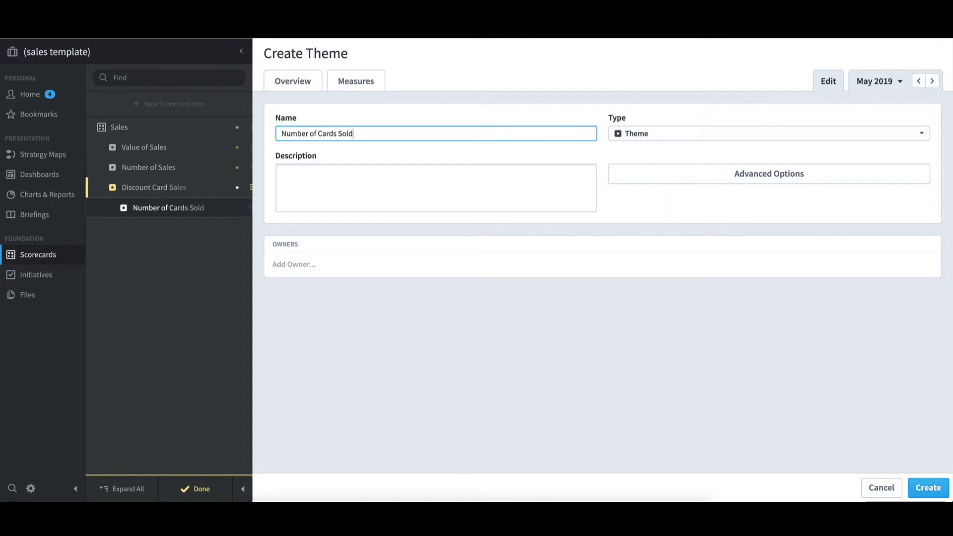
{"action": "left_click", "coordinate": [651, 136]}
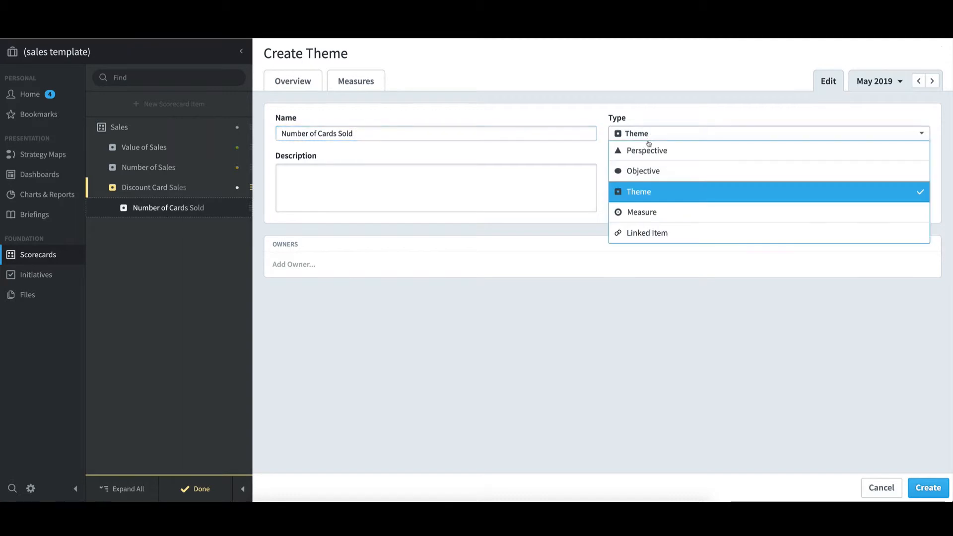
{"action": "left_click", "coordinate": [649, 211]}
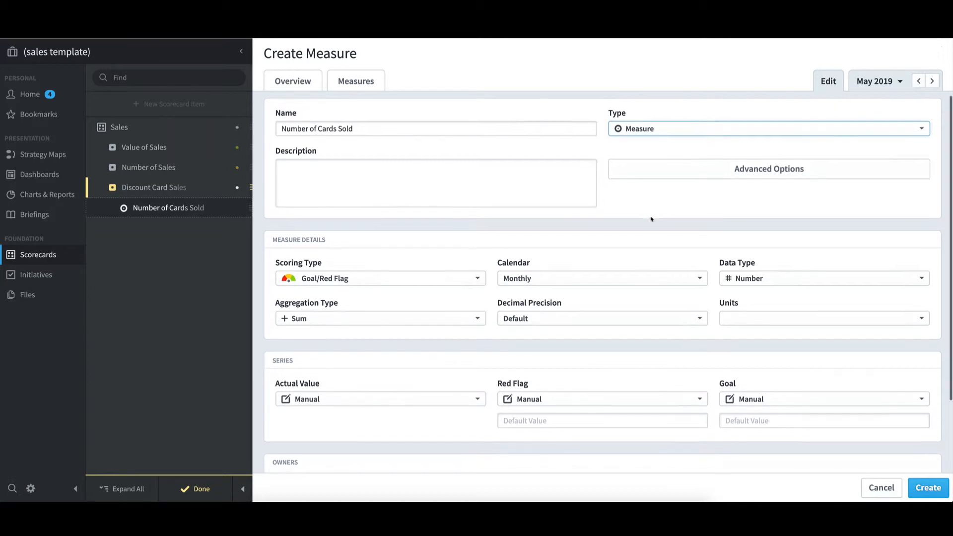
Step: Set the measure's Actual Value, Red Flag and Goal series to Rollup
{"action": "scroll", "coordinate": [651, 219], "scroll_direction": "down", "scroll_amount": 3}
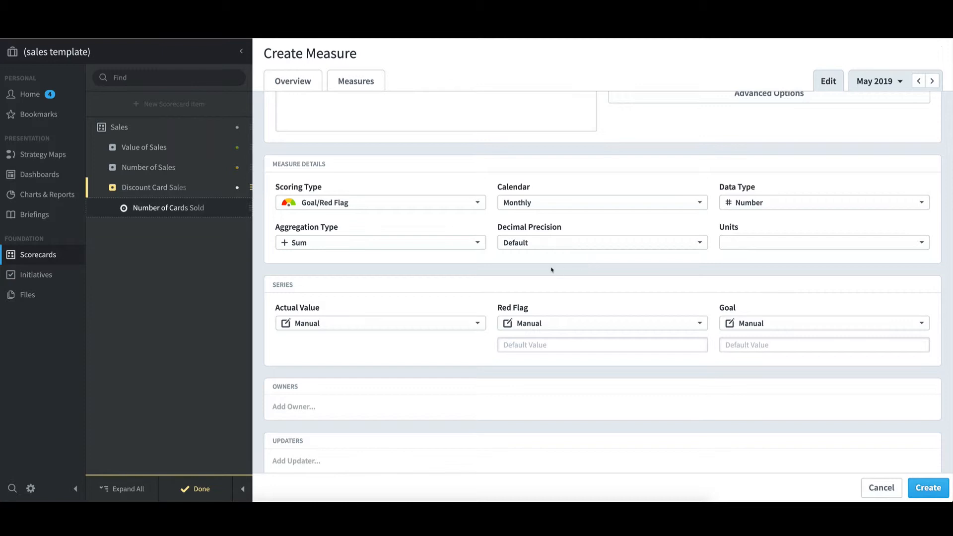
{"action": "left_click", "coordinate": [480, 327]}
{"action": "left_click", "coordinate": [436, 382]}
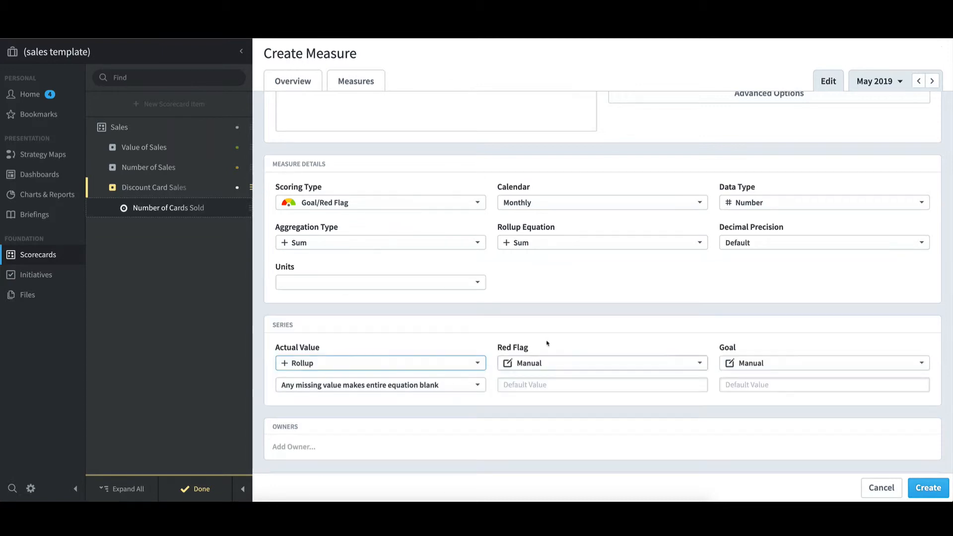
{"action": "left_click", "coordinate": [549, 365]}
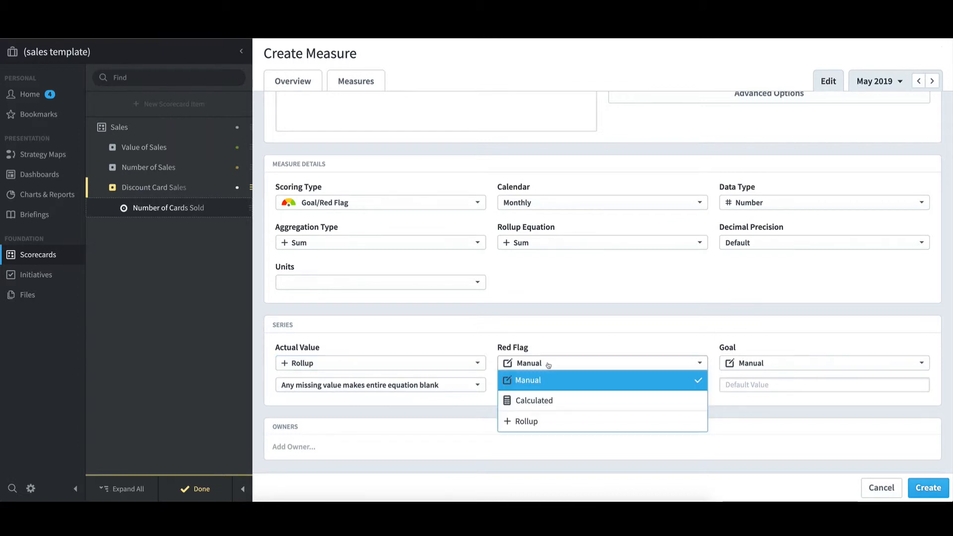
{"action": "left_click", "coordinate": [543, 422]}
{"action": "left_click", "coordinate": [764, 364]}
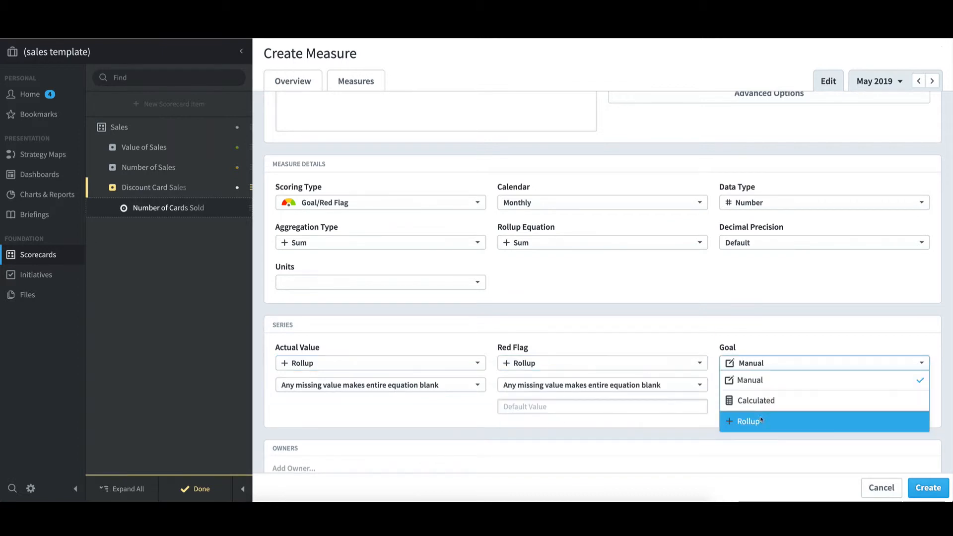
{"action": "left_click", "coordinate": [761, 420]}
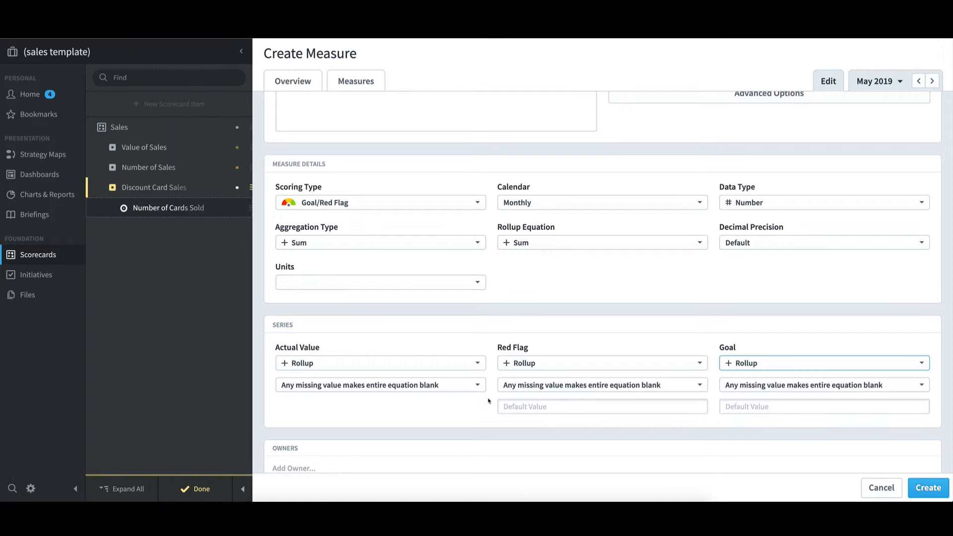
Step: Make the Actual Value, Red Flag and Goal rollups treat missing values as Blank
{"action": "left_click", "coordinate": [455, 386]}
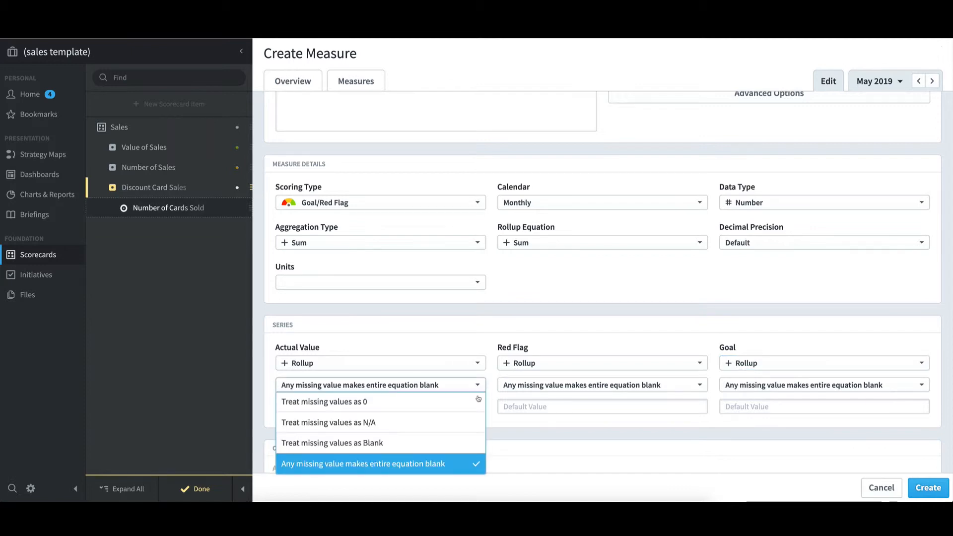
{"action": "left_click", "coordinate": [466, 445]}
{"action": "left_click", "coordinate": [584, 388]}
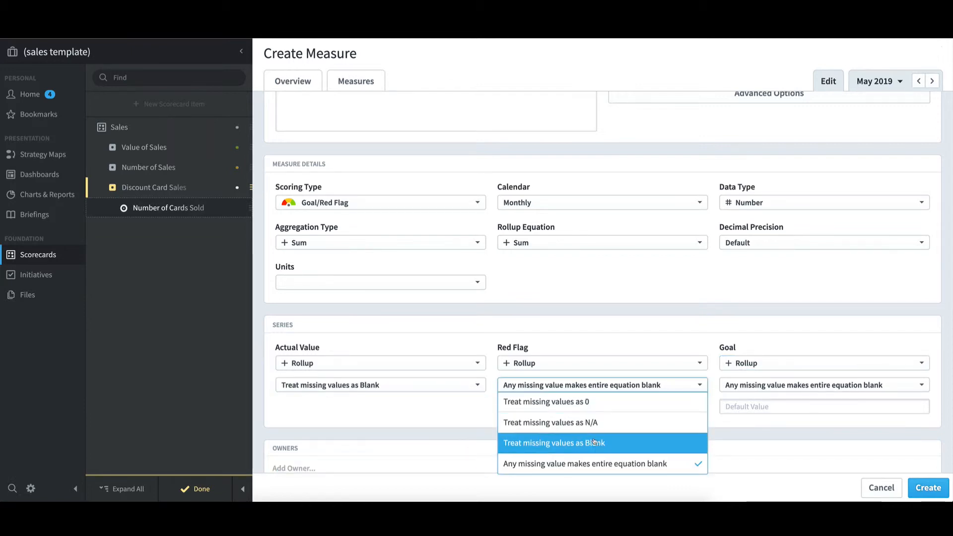
{"action": "left_click", "coordinate": [690, 442]}
{"action": "left_click", "coordinate": [748, 387]}
{"action": "left_click", "coordinate": [758, 440]}
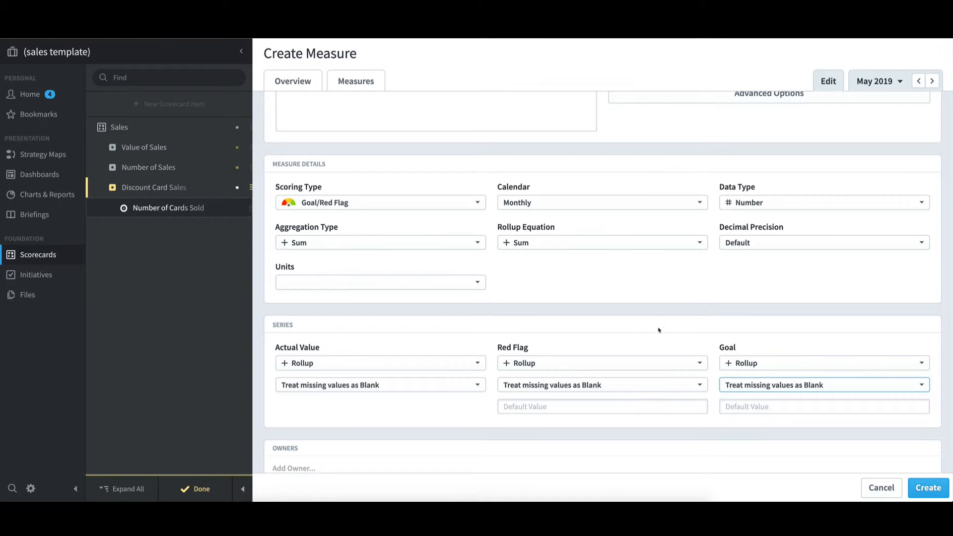
Step: Set the default values to 100 for Red Flag and 200 for Goal
{"action": "left_click", "coordinate": [517, 408]}
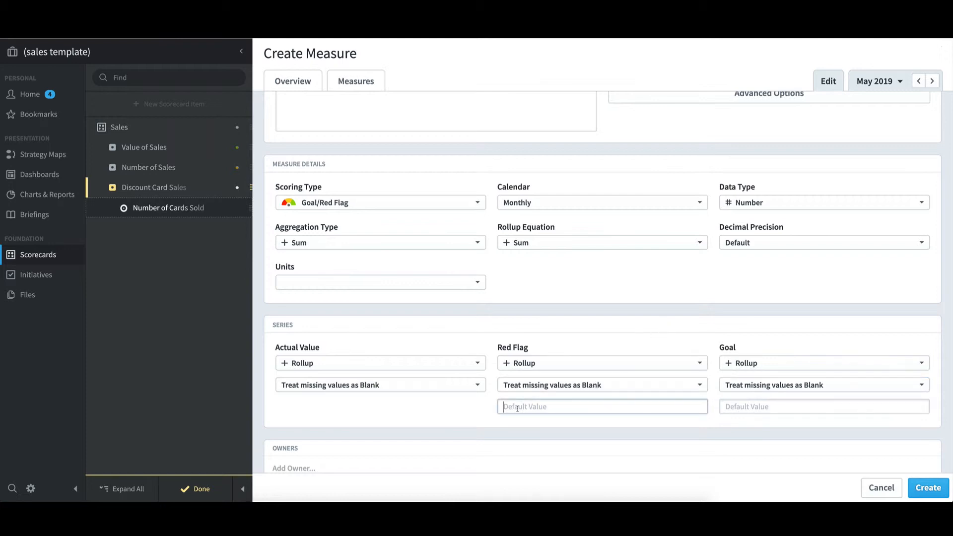
{"action": "type", "text": "100"}
{"action": "left_click", "coordinate": [728, 406]}
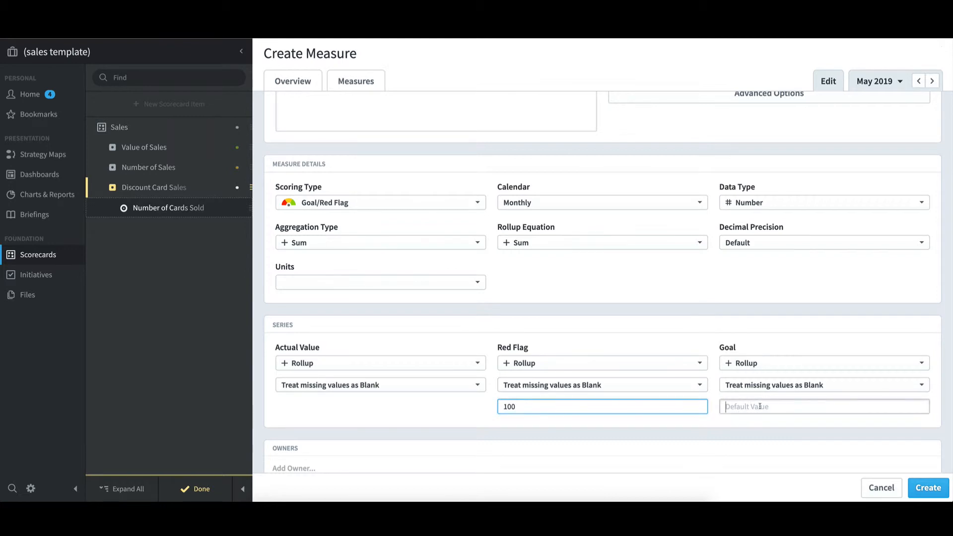
{"action": "type", "text": "200"}
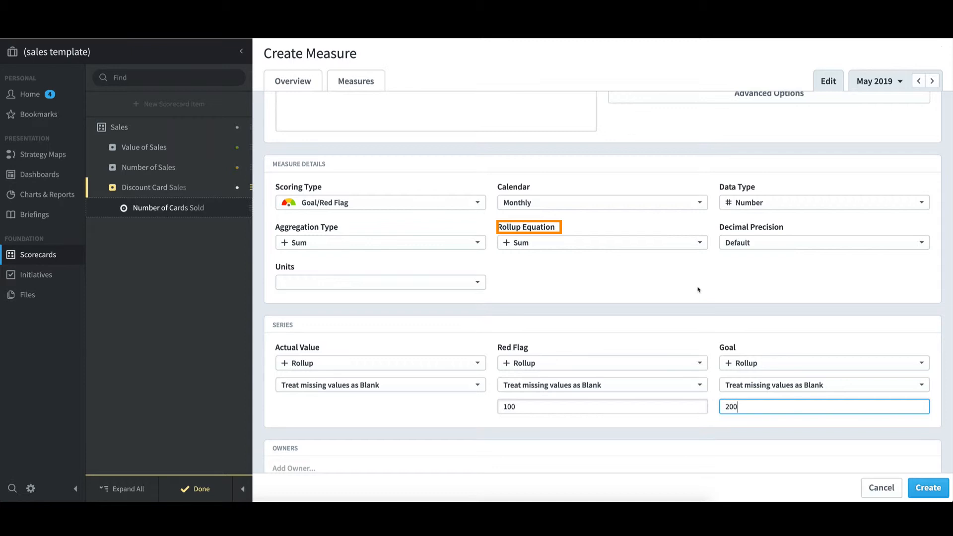
Step: Examine the choices available for the measure's Rollup Equation and Aggregation Type
{"action": "left_click", "coordinate": [706, 246]}
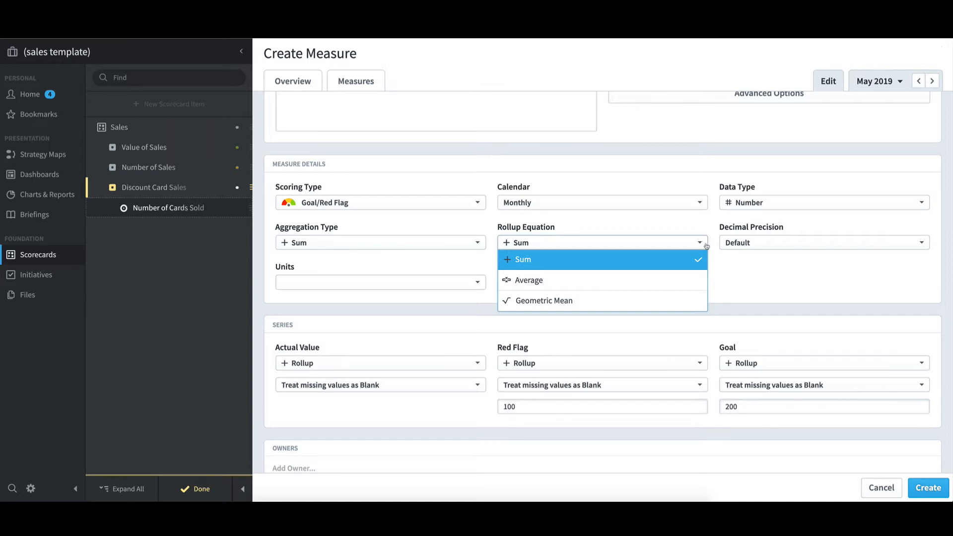
{"action": "left_click", "coordinate": [710, 228]}
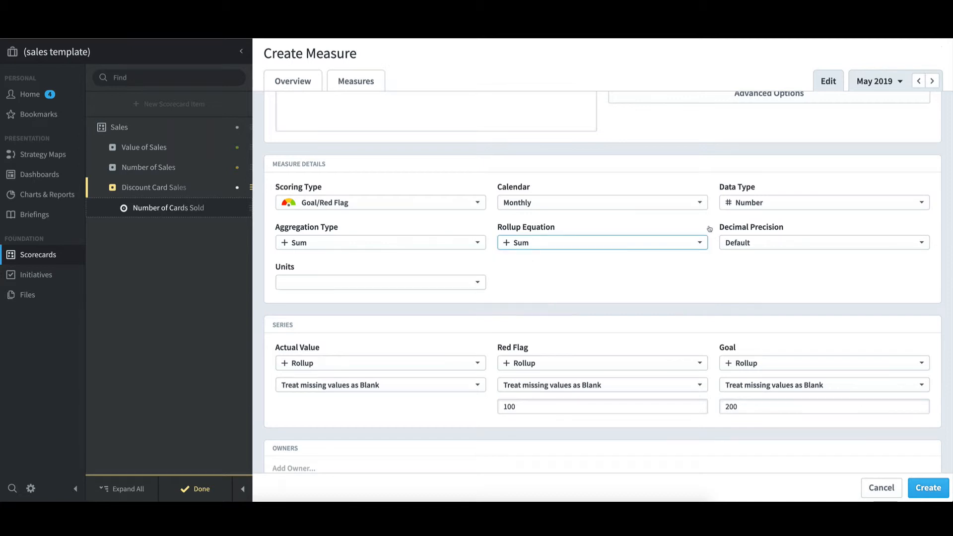
{"action": "left_click", "coordinate": [708, 230]}
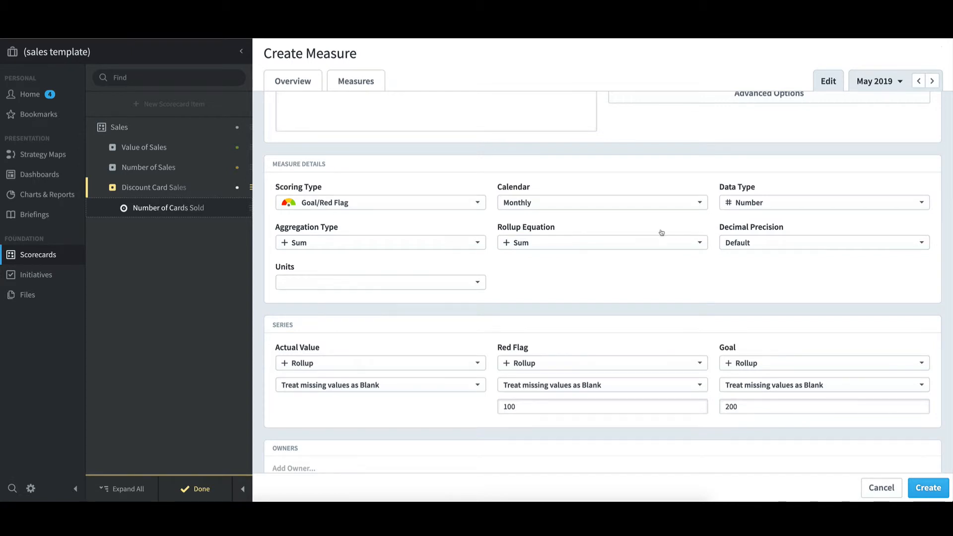
{"action": "left_click", "coordinate": [482, 244]}
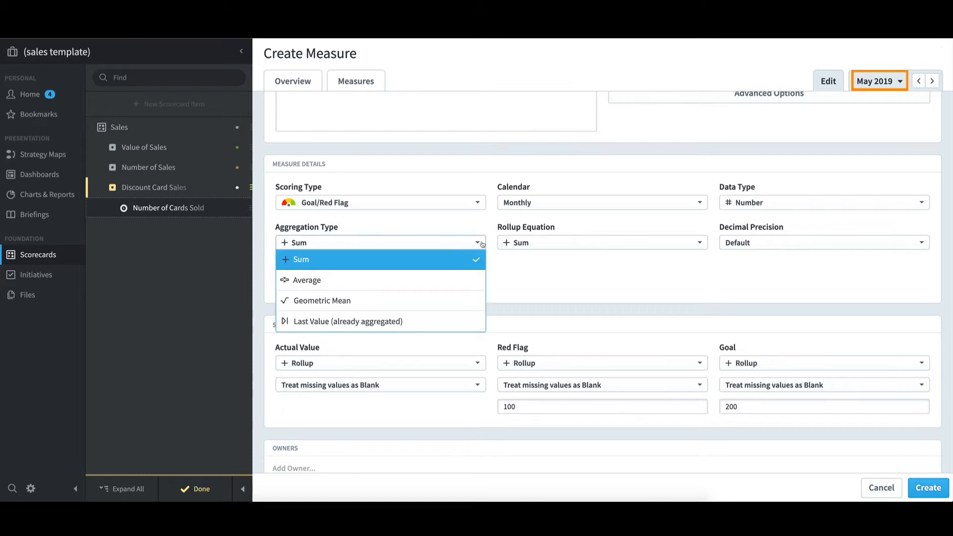
{"action": "left_click", "coordinate": [482, 244]}
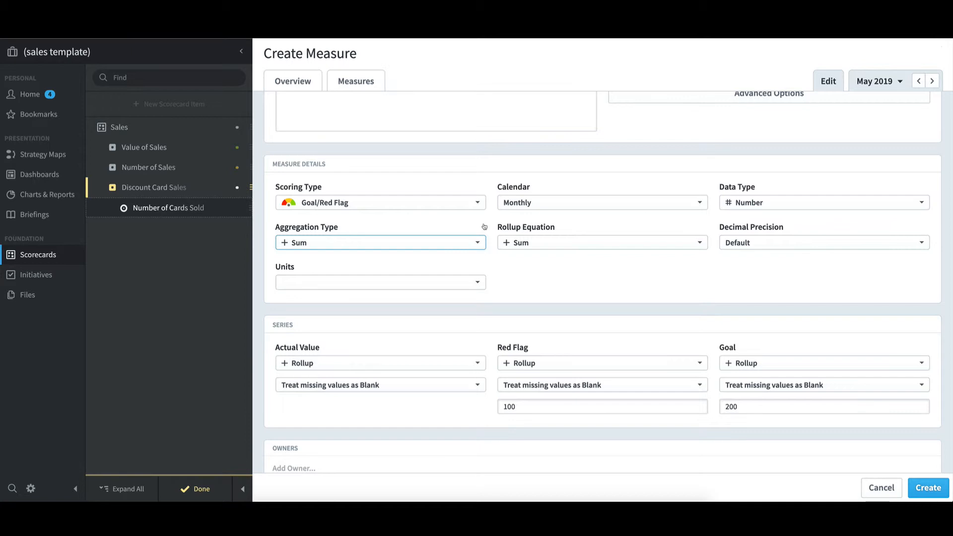
Step: Try Average as the measure's aggregation type and set it back to Sum
{"action": "left_click", "coordinate": [477, 242]}
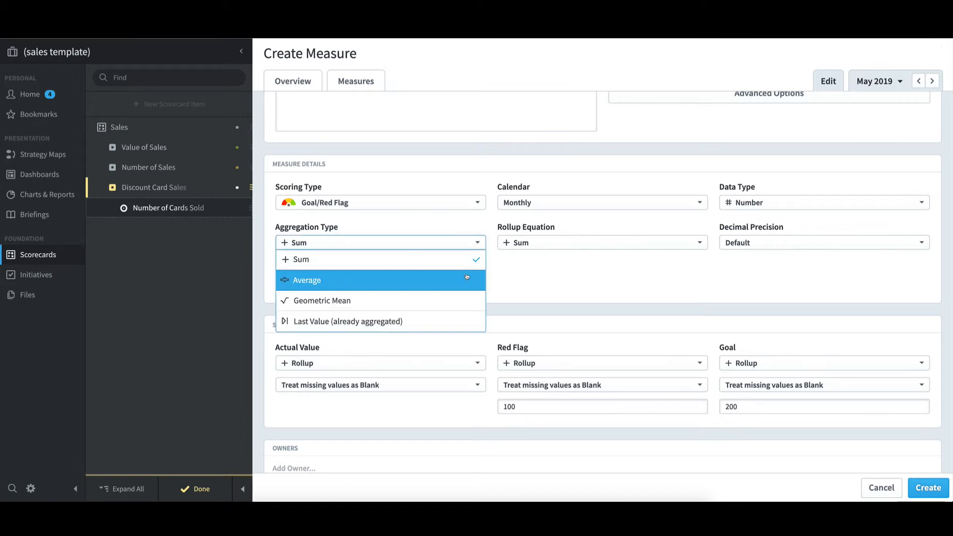
{"action": "left_click", "coordinate": [475, 272]}
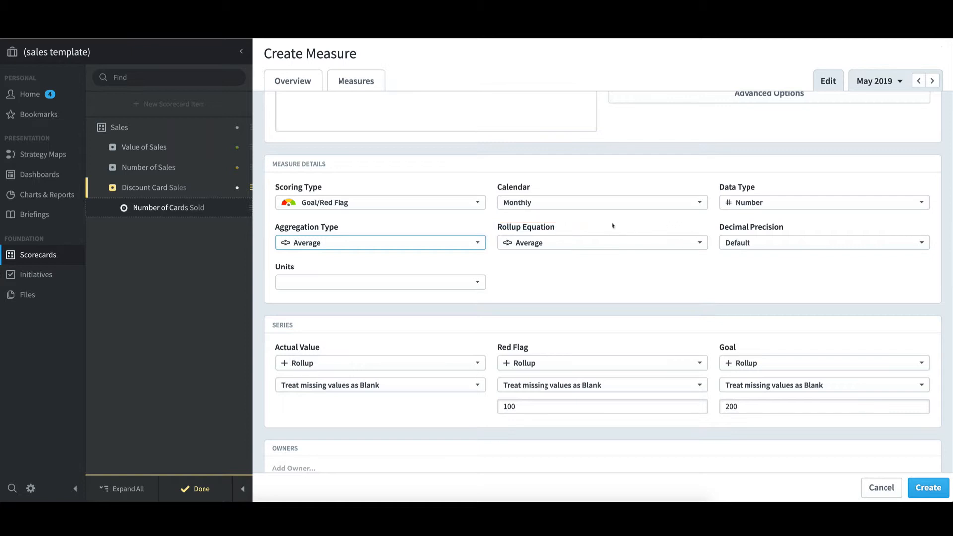
{"action": "left_click", "coordinate": [470, 242]}
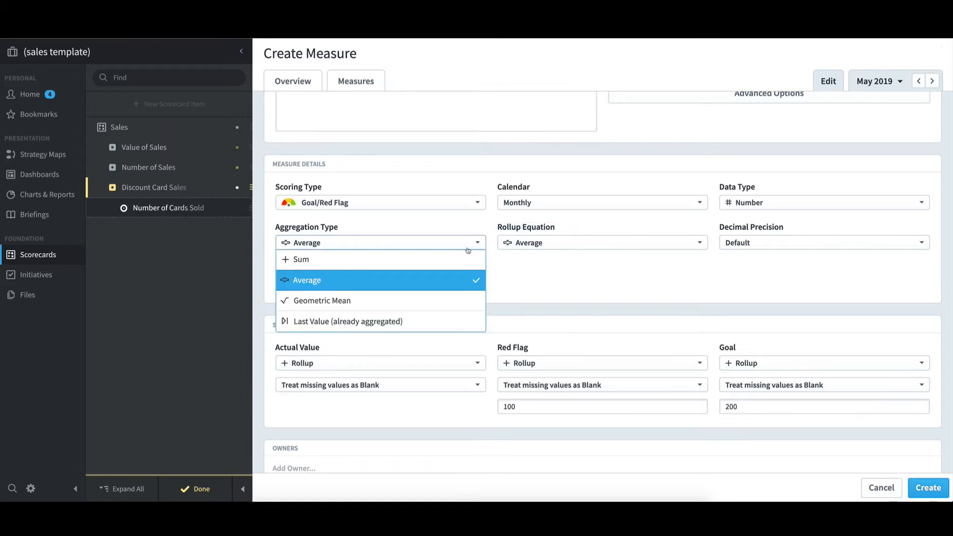
{"action": "left_click", "coordinate": [435, 259]}
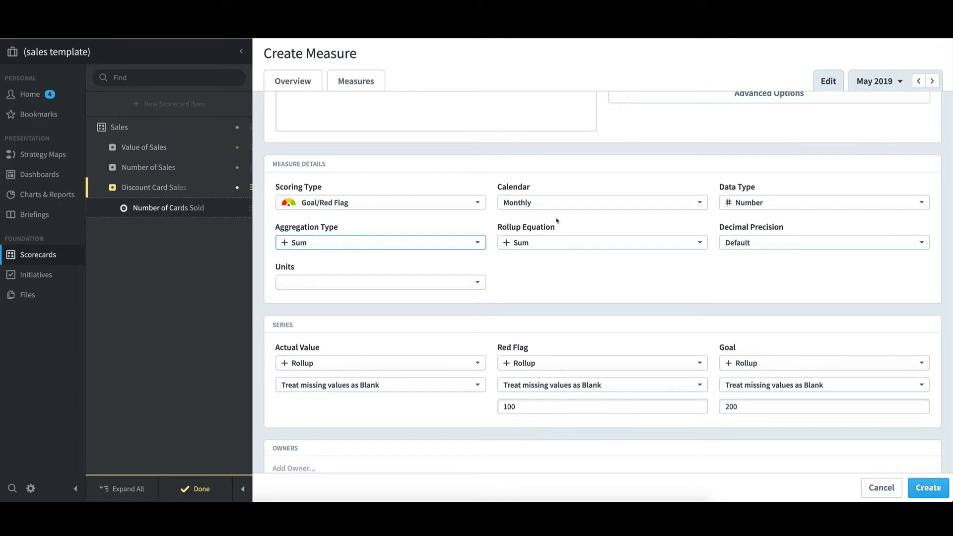
Step: Create the Number of Cards Sold measure and finish editing the scorecard
{"action": "left_click", "coordinate": [942, 491]}
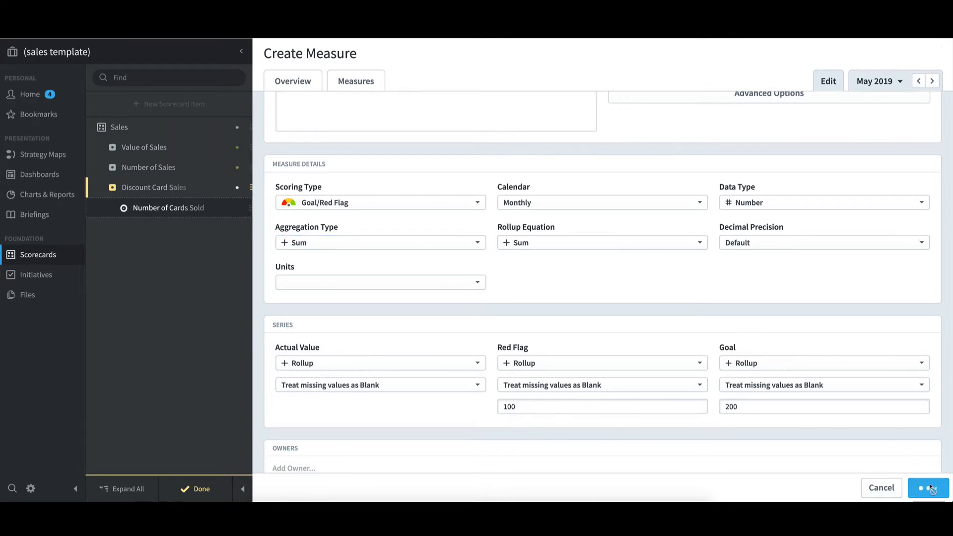
{"action": "left_click", "coordinate": [209, 490]}
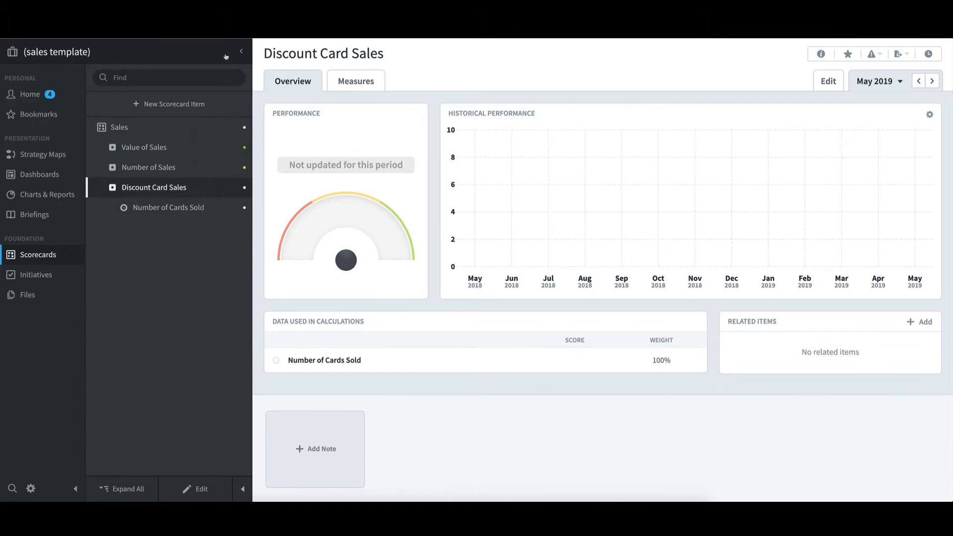
Step: Switch to the Europe - Copy as Template organization to view its scorecard
{"action": "left_click", "coordinate": [226, 55]}
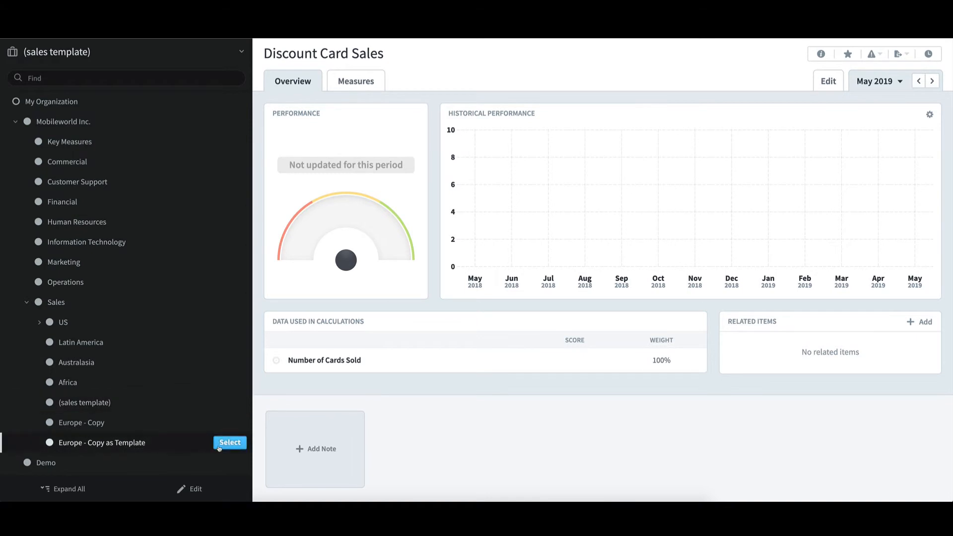
{"action": "left_click", "coordinate": [229, 444]}
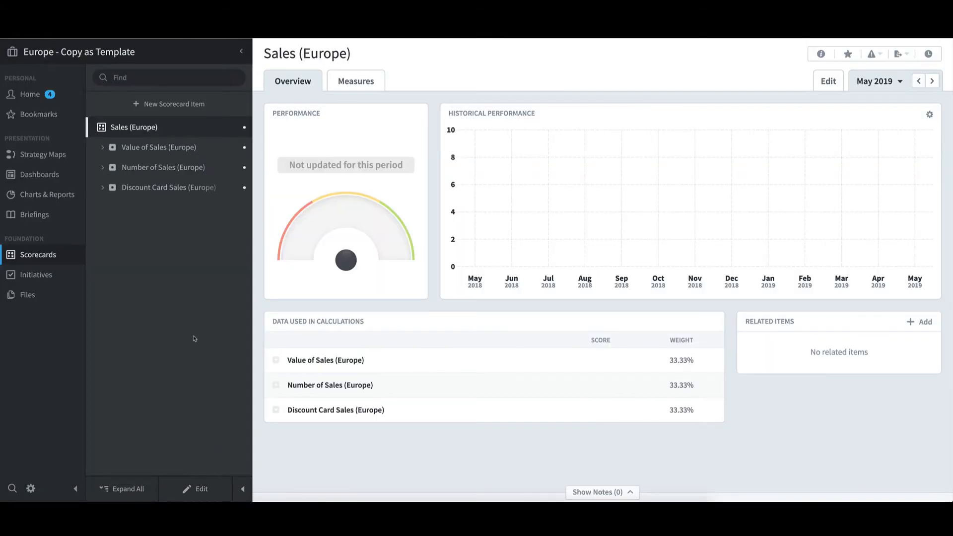
Step: Expand Discount Card Sales in the Europe - Copy as Template scorecard and compare it with the Europe - Copy scorecard
{"action": "left_click", "coordinate": [102, 190]}
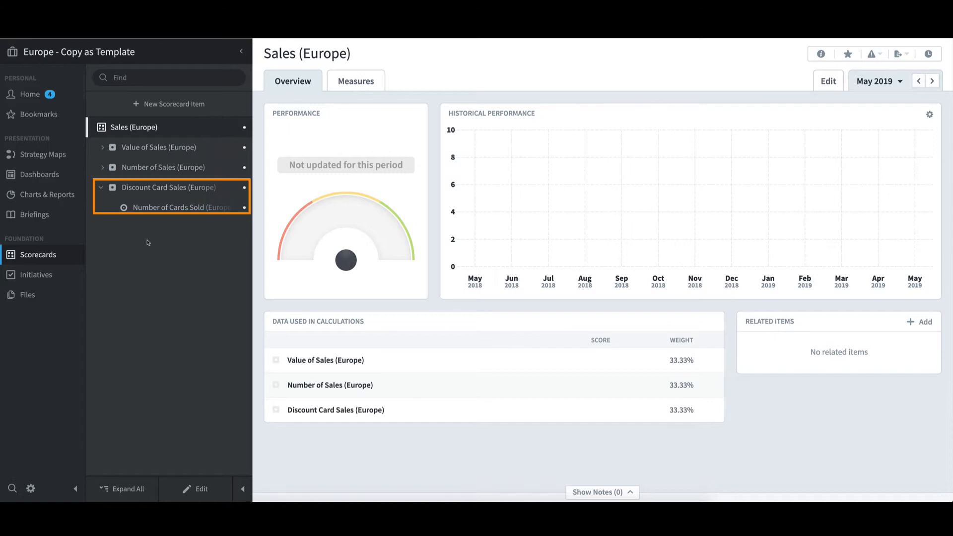
{"action": "left_click", "coordinate": [124, 54]}
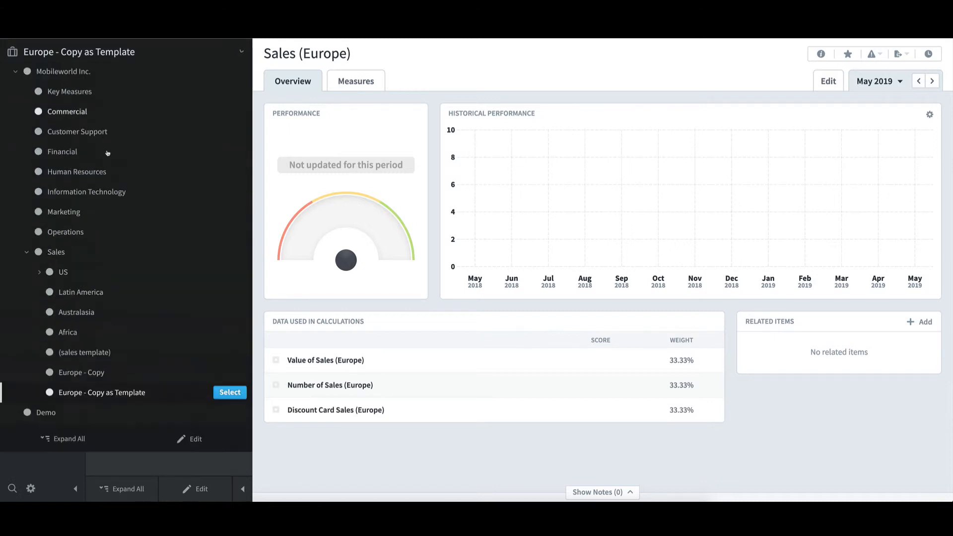
{"action": "left_click", "coordinate": [218, 427]}
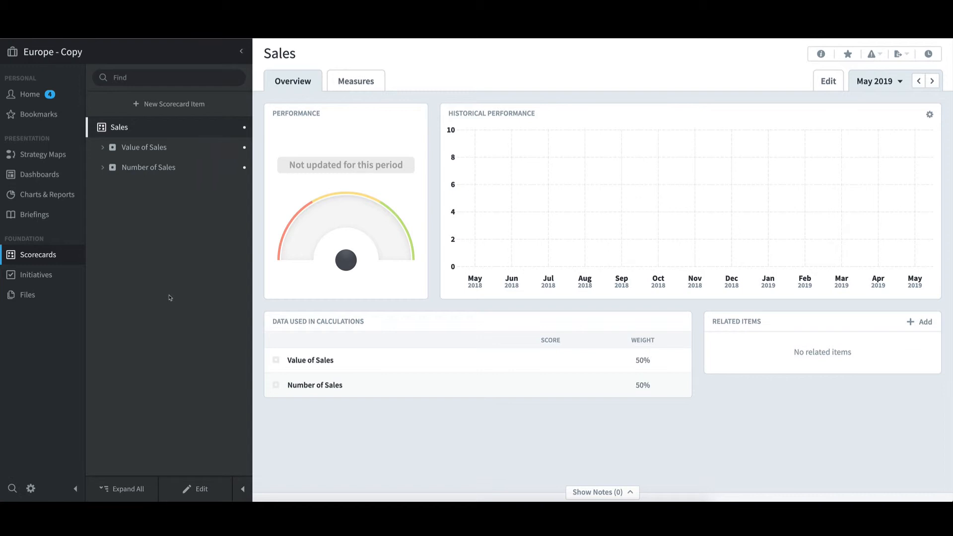
Step: In the Northeast organization under East Coast, set the May 2019 actual value of Number of Cards Sold to 300 and save
{"action": "left_click", "coordinate": [134, 58]}
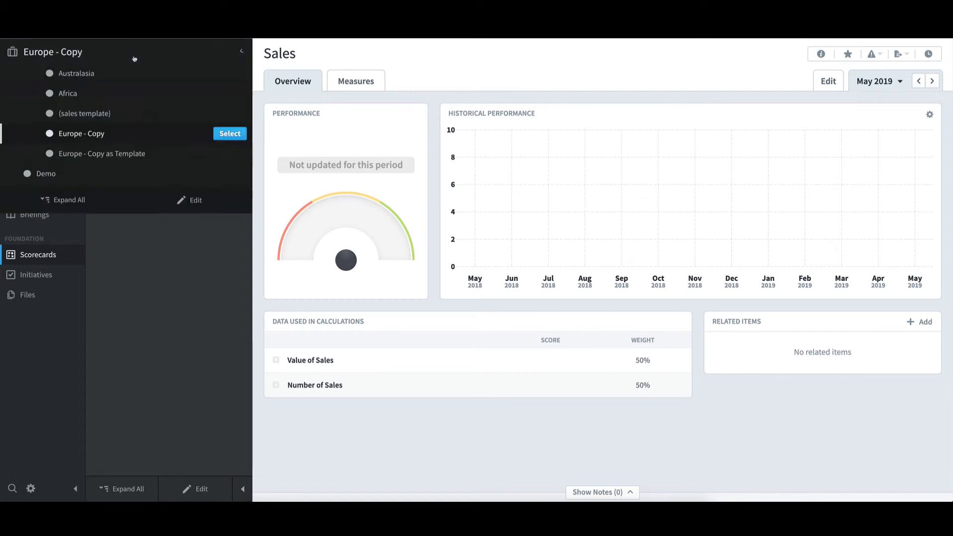
{"action": "left_click", "coordinate": [38, 322]}
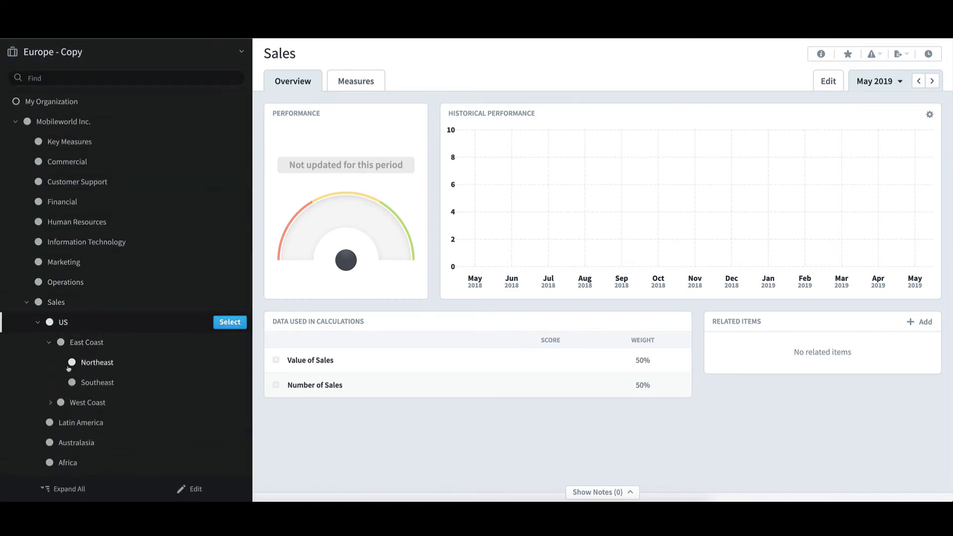
{"action": "mouse_move", "coordinate": [95, 368]}
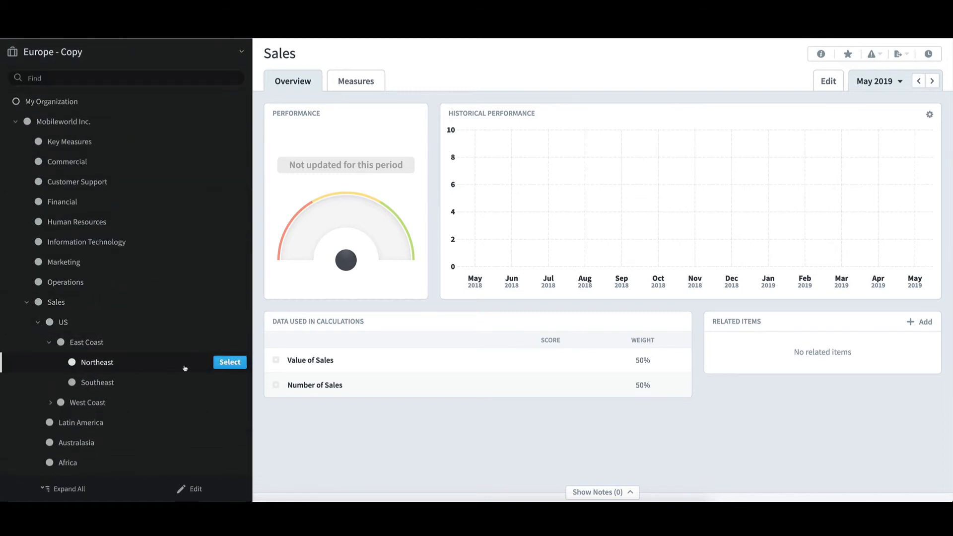
{"action": "left_click", "coordinate": [229, 362]}
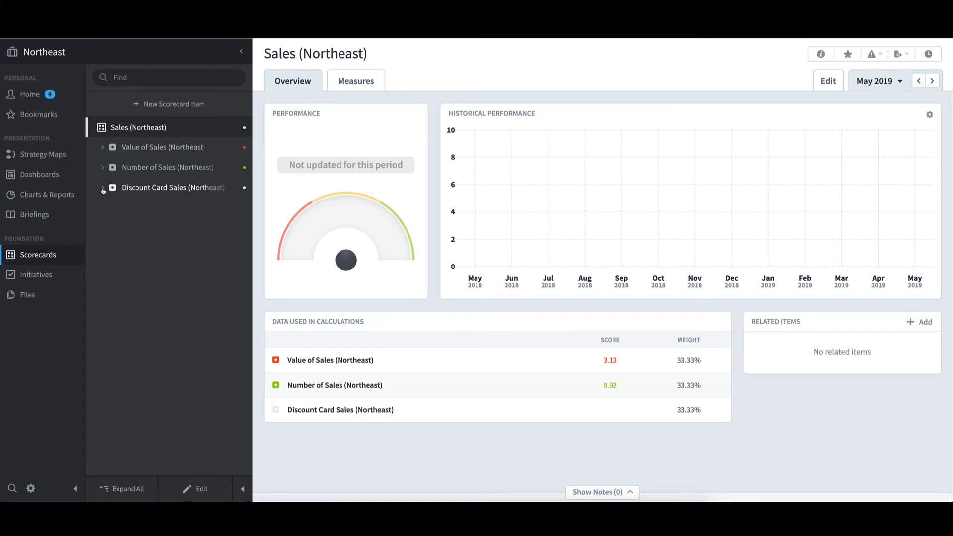
{"action": "left_click", "coordinate": [102, 188]}
{"action": "left_click", "coordinate": [167, 209]}
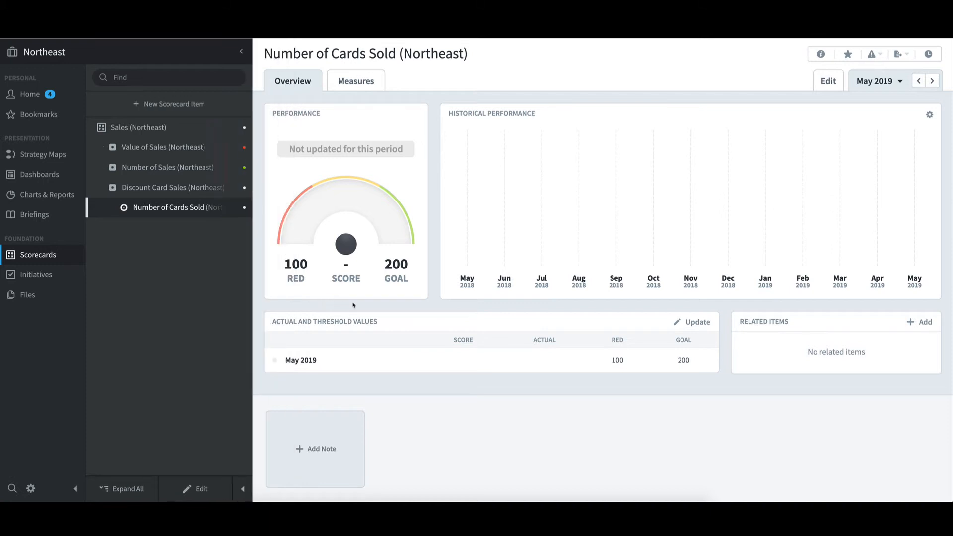
{"action": "left_click", "coordinate": [699, 322]}
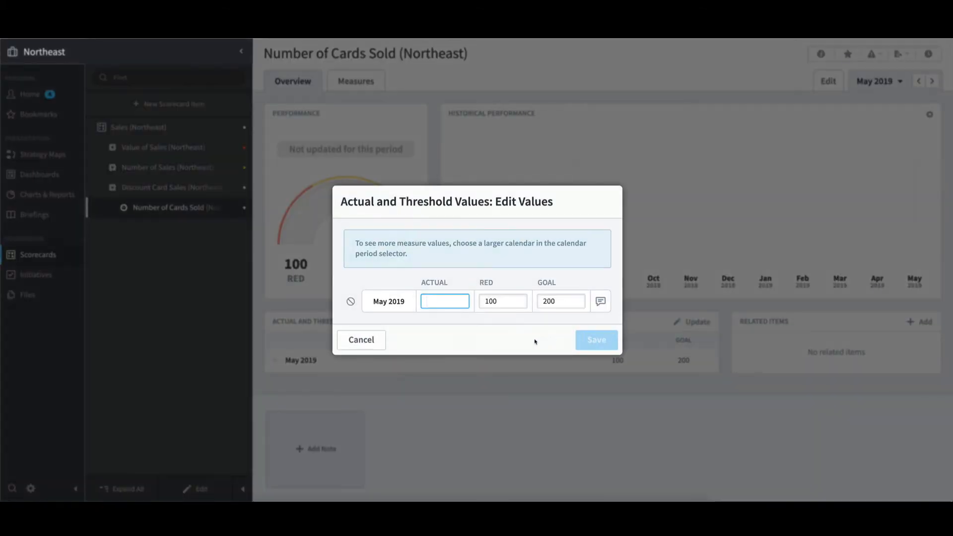
{"action": "type", "text": "300"}
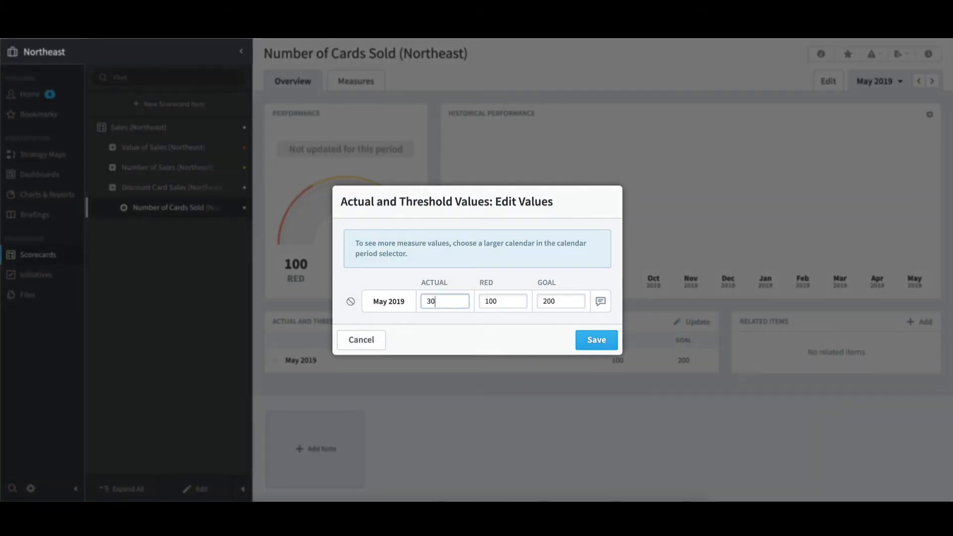
{"action": "left_click", "coordinate": [598, 342]}
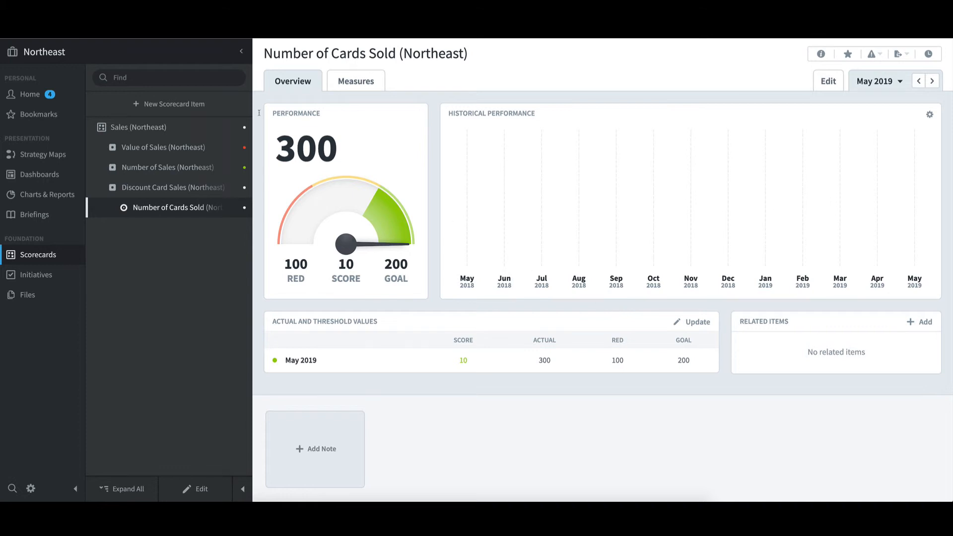
Step: In the Southeast organization, set the May 2019 actual value of Number of Cards Sold to 200 and save
{"action": "left_click", "coordinate": [168, 56]}
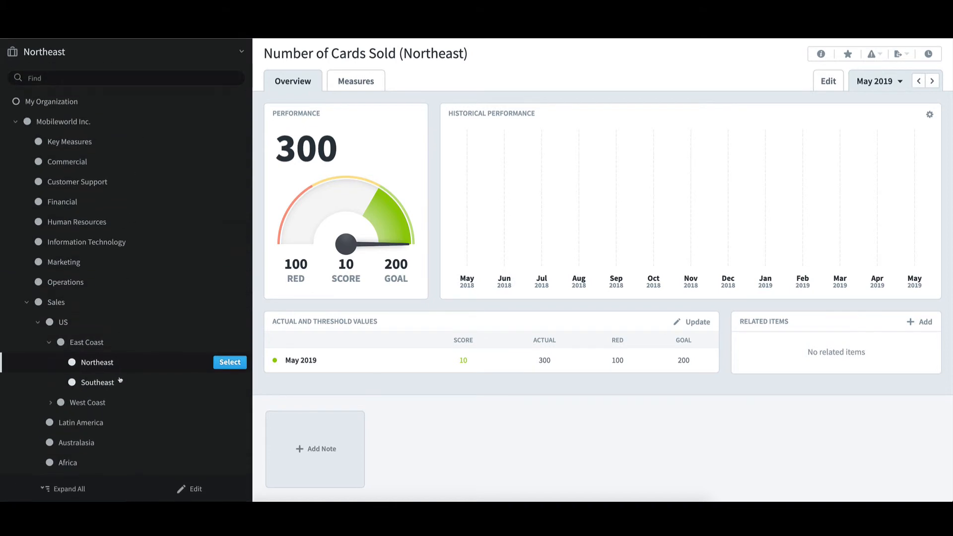
{"action": "left_click", "coordinate": [222, 385]}
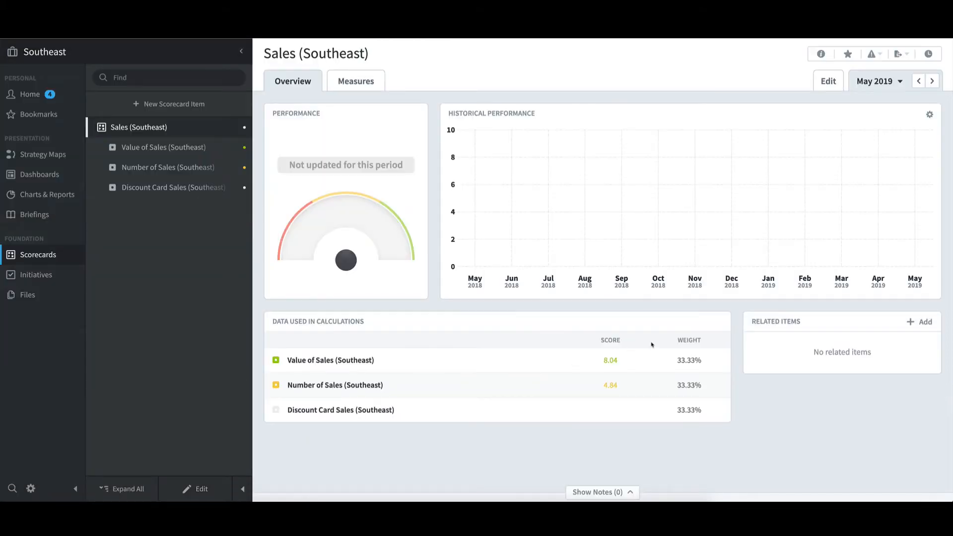
{"action": "left_click", "coordinate": [102, 187]}
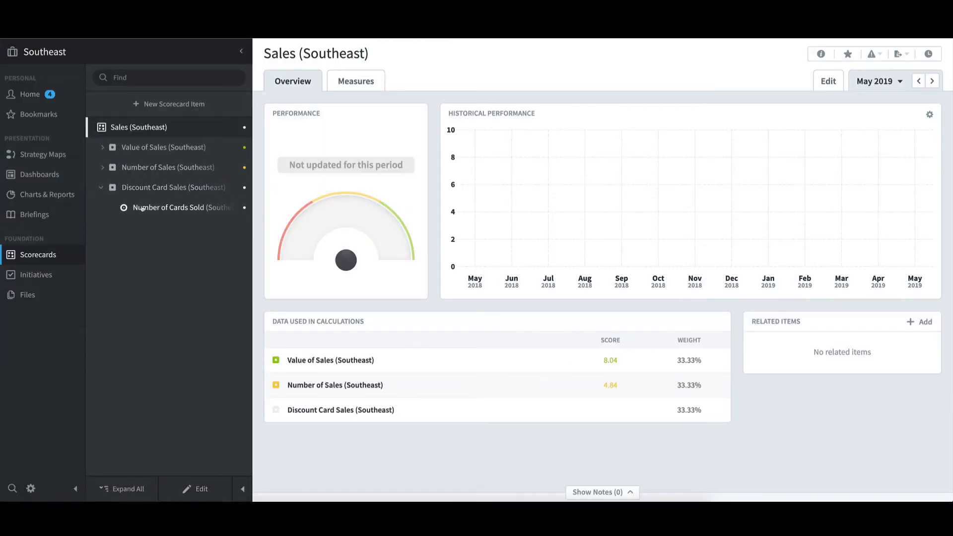
{"action": "left_click", "coordinate": [143, 208]}
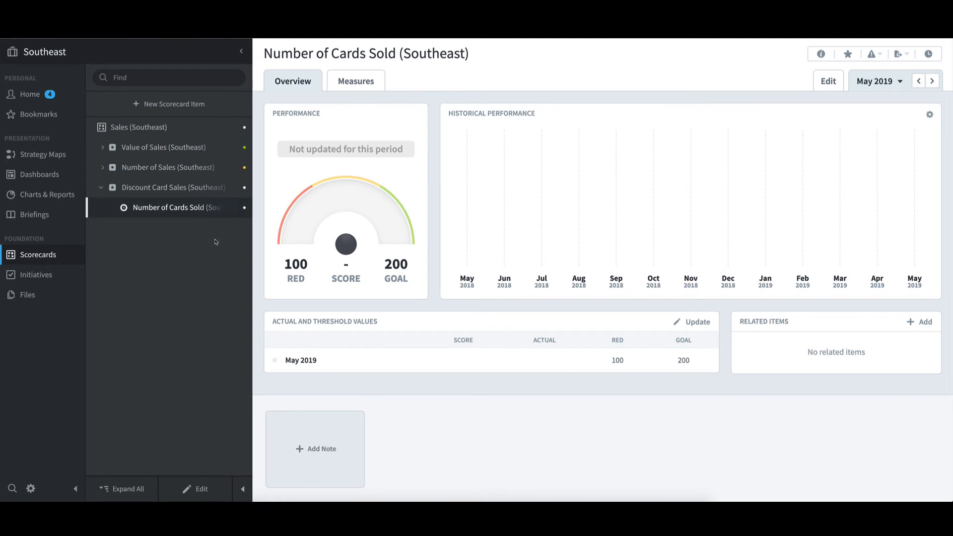
{"action": "left_click", "coordinate": [693, 327]}
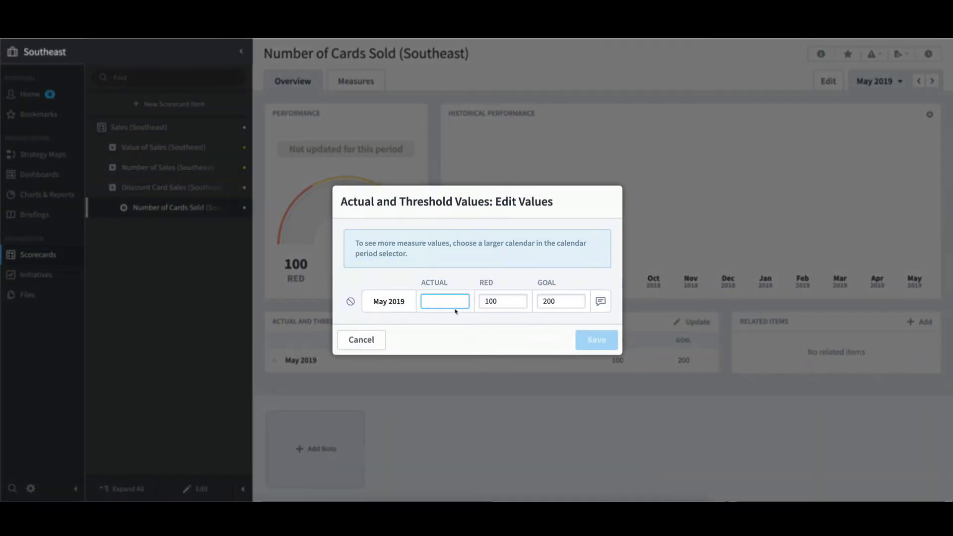
{"action": "type", "text": "200"}
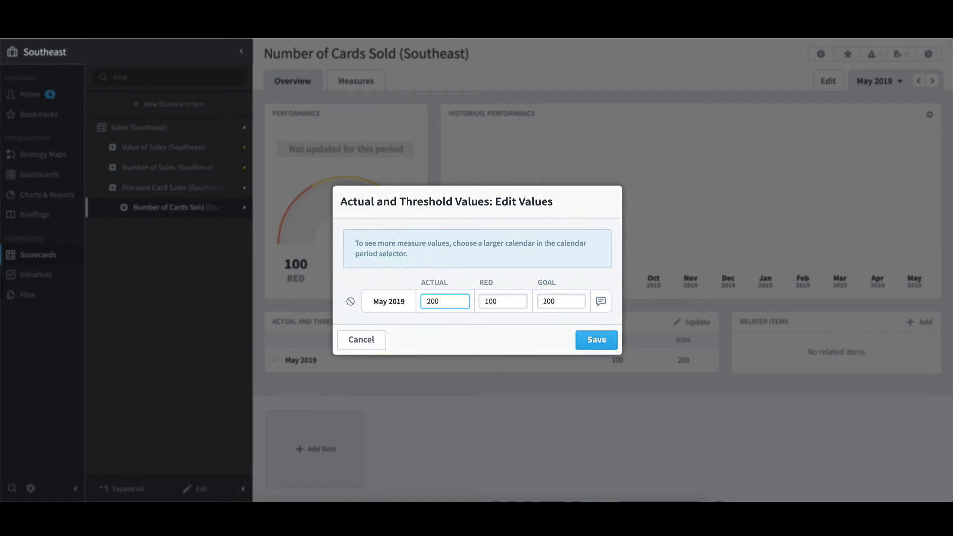
{"action": "left_click", "coordinate": [597, 340]}
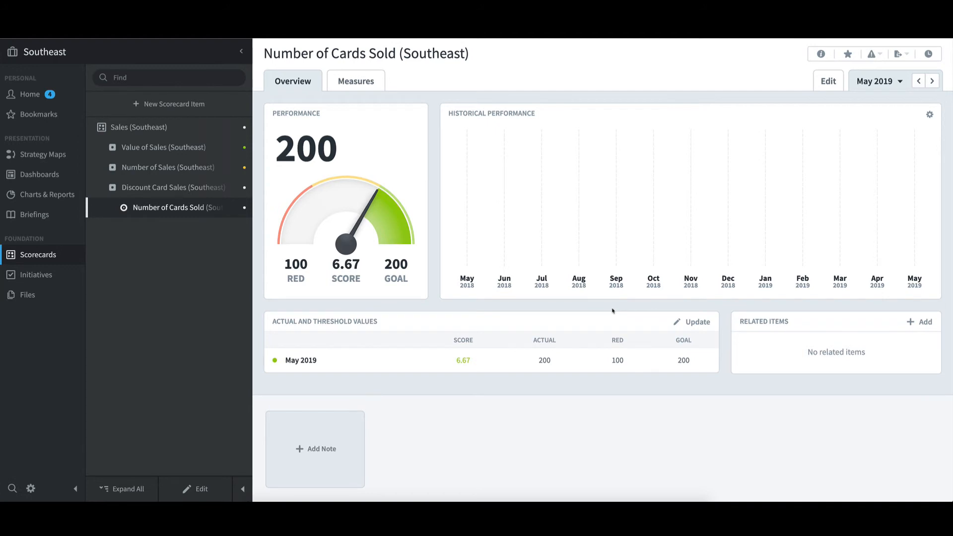
Step: Examine the data used to calculate the May 2019 actual value of Number of Cards Sold for East Coast
{"action": "left_click", "coordinate": [119, 56]}
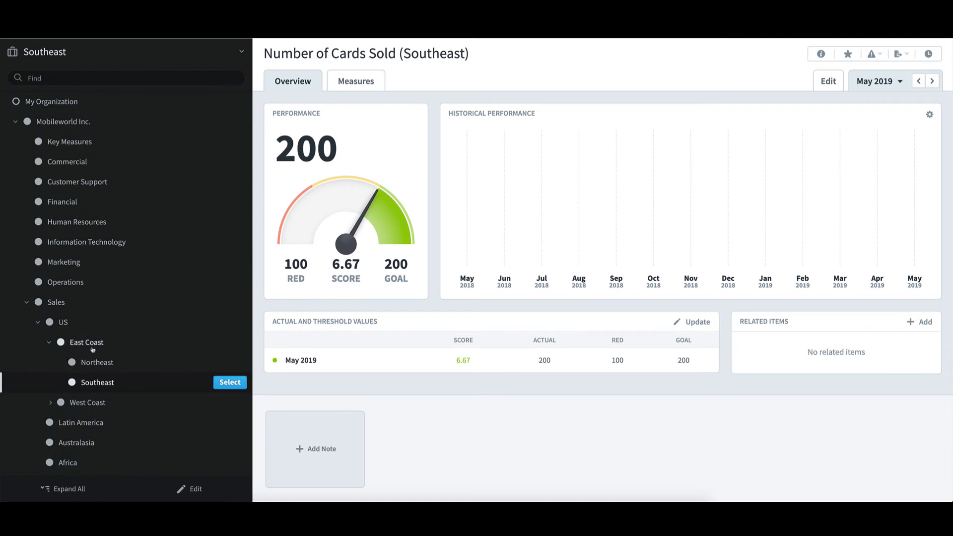
{"action": "mouse_move", "coordinate": [188, 348]}
{"action": "left_click", "coordinate": [225, 345]}
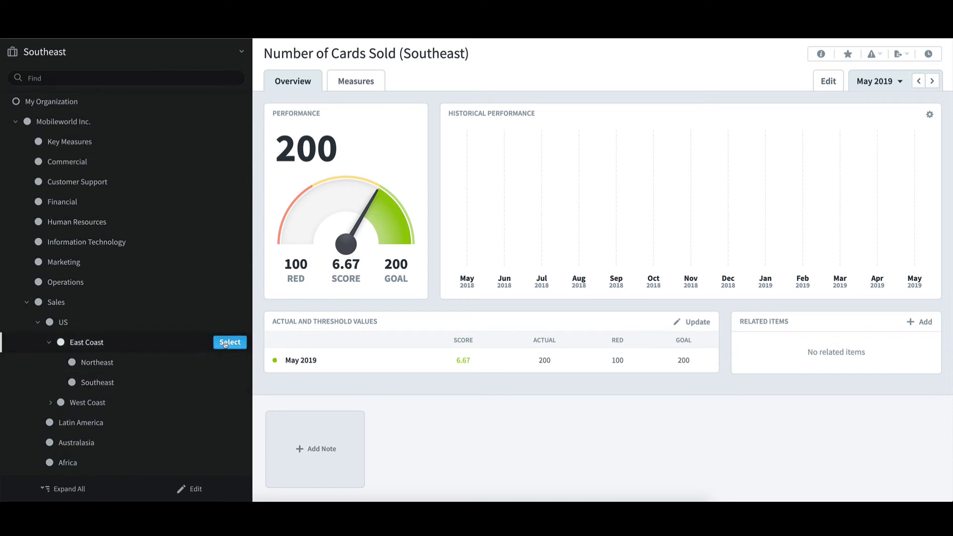
{"action": "left_click", "coordinate": [102, 187]}
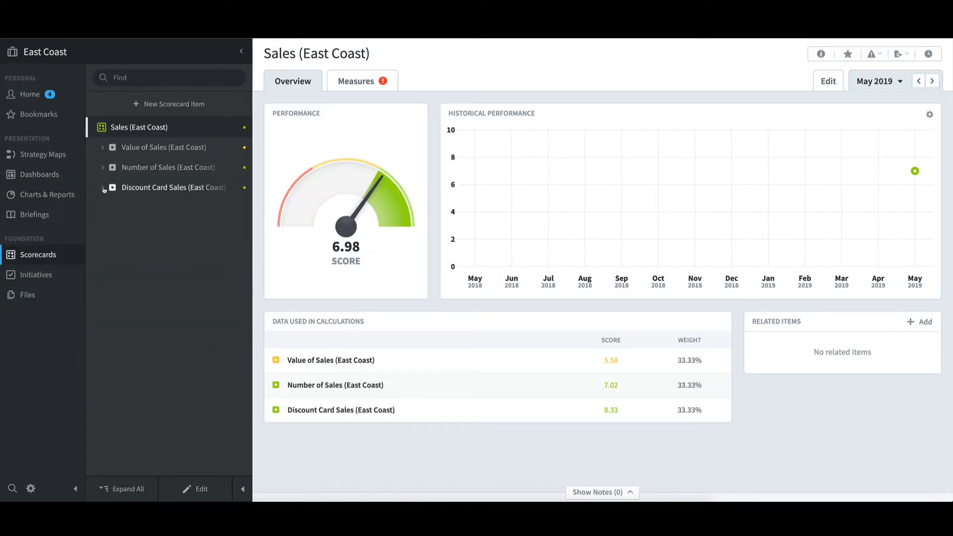
{"action": "left_click", "coordinate": [169, 207]}
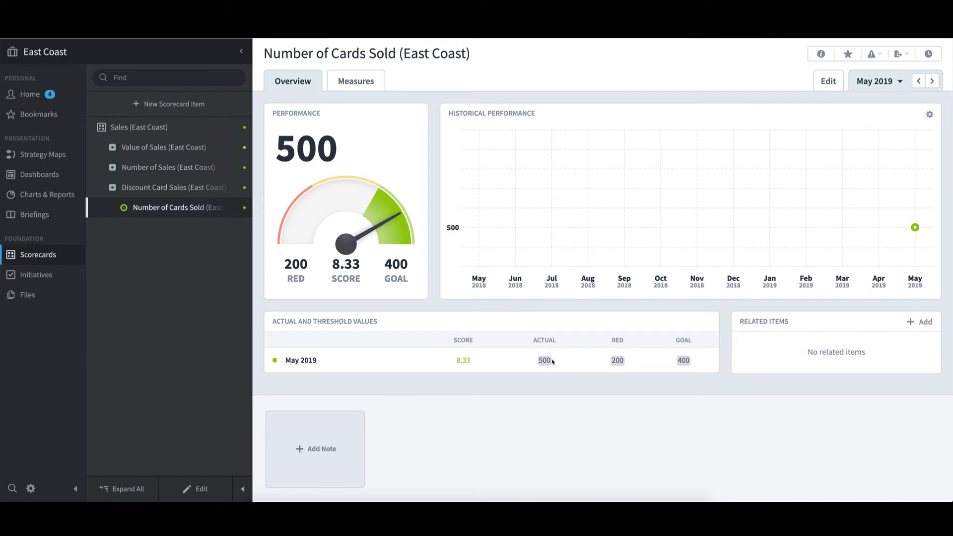
{"action": "mouse_move", "coordinate": [547, 362]}
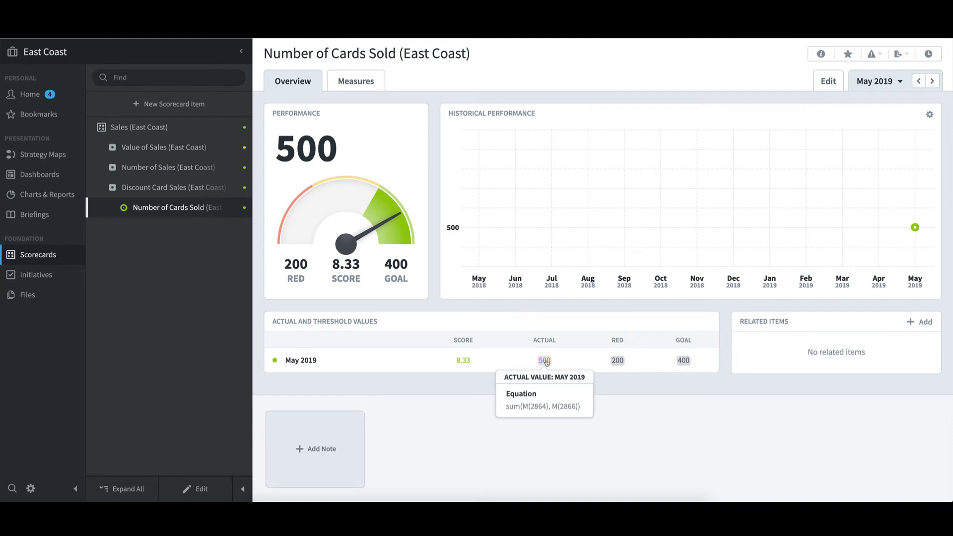
{"action": "left_click", "coordinate": [547, 363]}
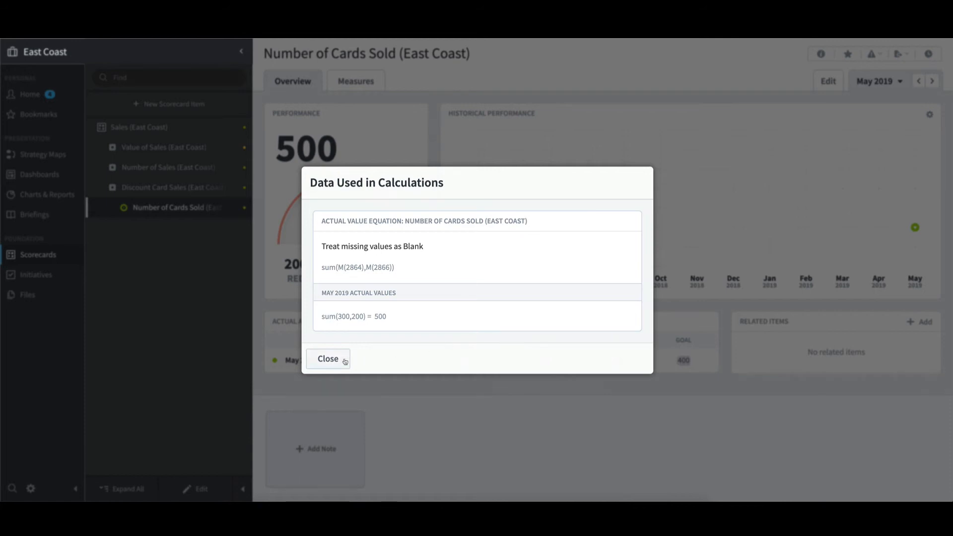
{"action": "left_click", "coordinate": [345, 361]}
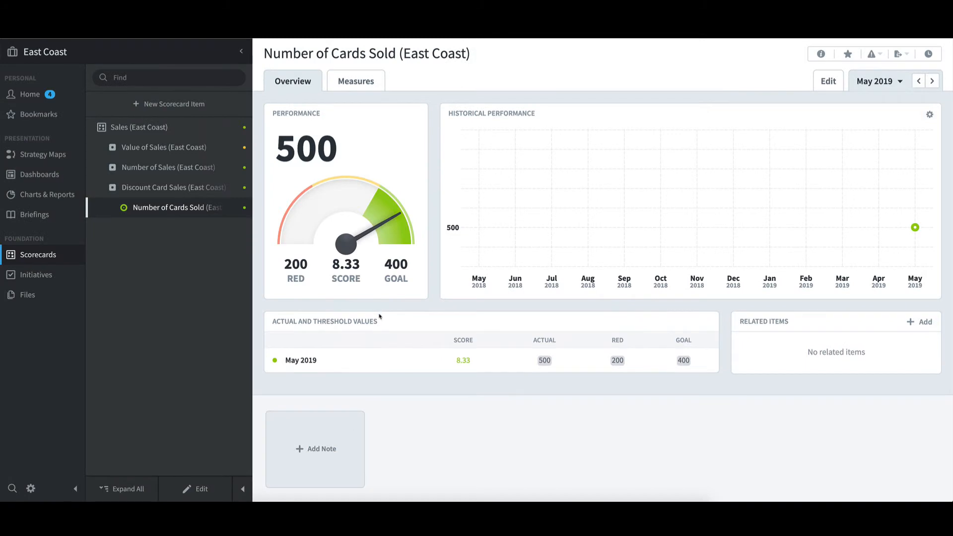
Step: Switch to the top-level Sales organization and view its rolled-up Number of Cards Sold measure under Discount Card Sales
{"action": "left_click", "coordinate": [133, 60]}
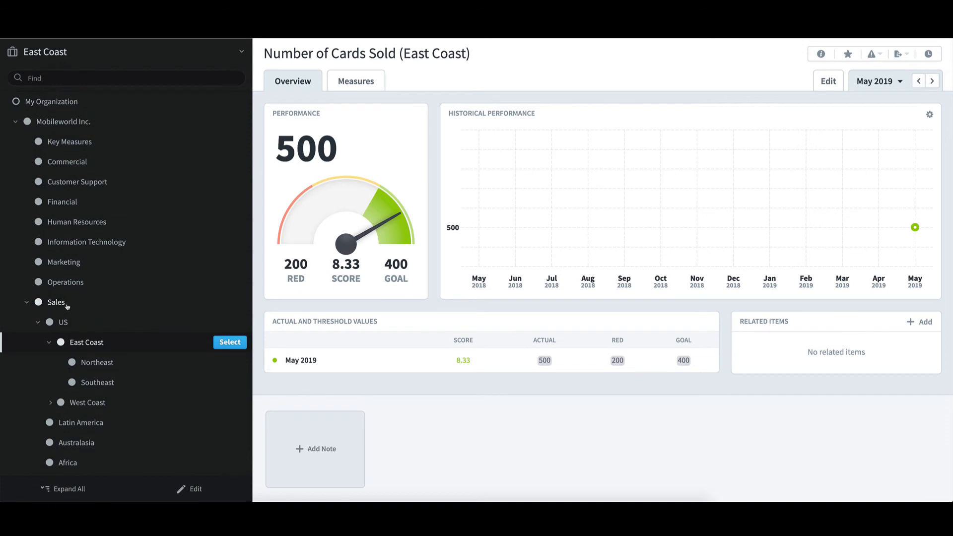
{"action": "left_click", "coordinate": [67, 306]}
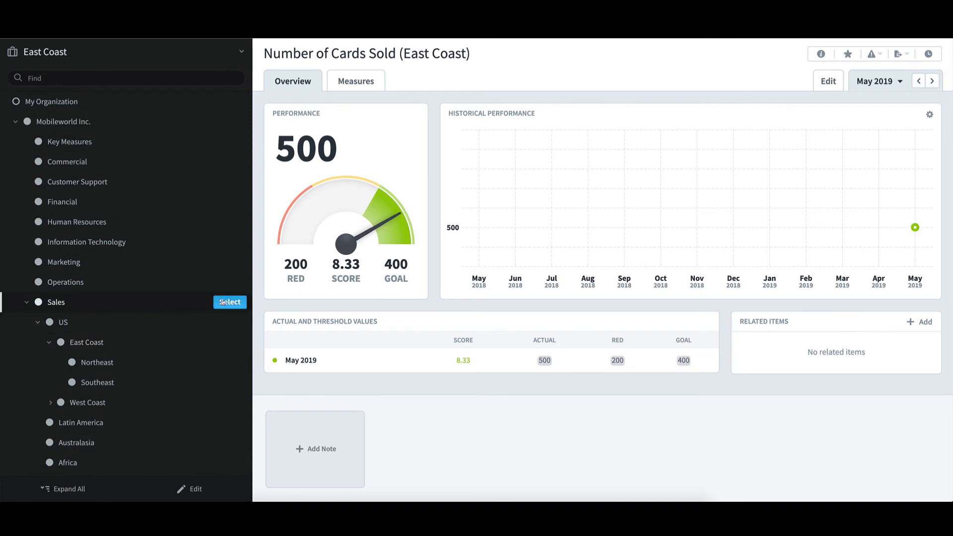
{"action": "left_click", "coordinate": [229, 302]}
{"action": "left_click", "coordinate": [104, 208]}
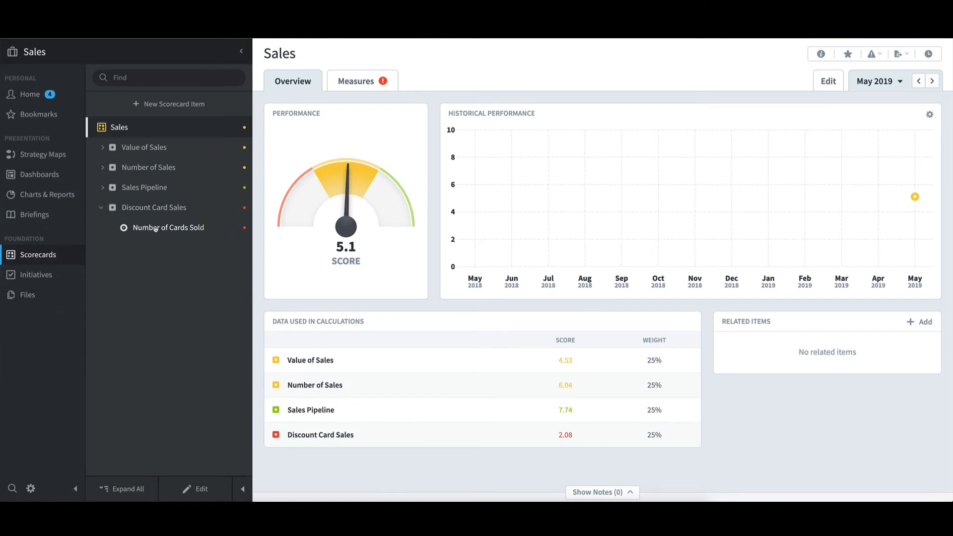
{"action": "left_click", "coordinate": [157, 227]}
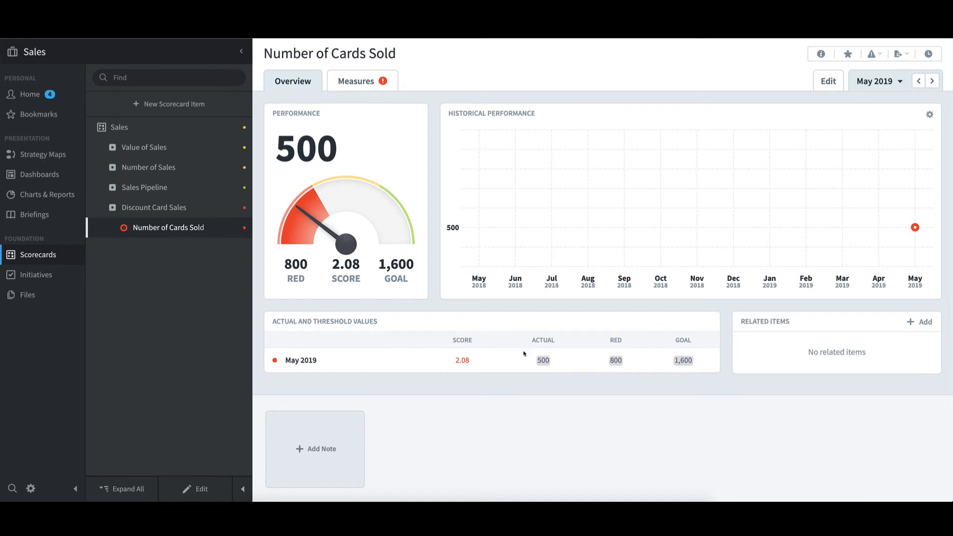
{"action": "mouse_move", "coordinate": [544, 363]}
Step: Show the Northeast Number of Cards Sold measure with the calendar period set to Yearly 2019
{"action": "left_click", "coordinate": [176, 59]}
{"action": "mouse_move", "coordinate": [95, 363]}
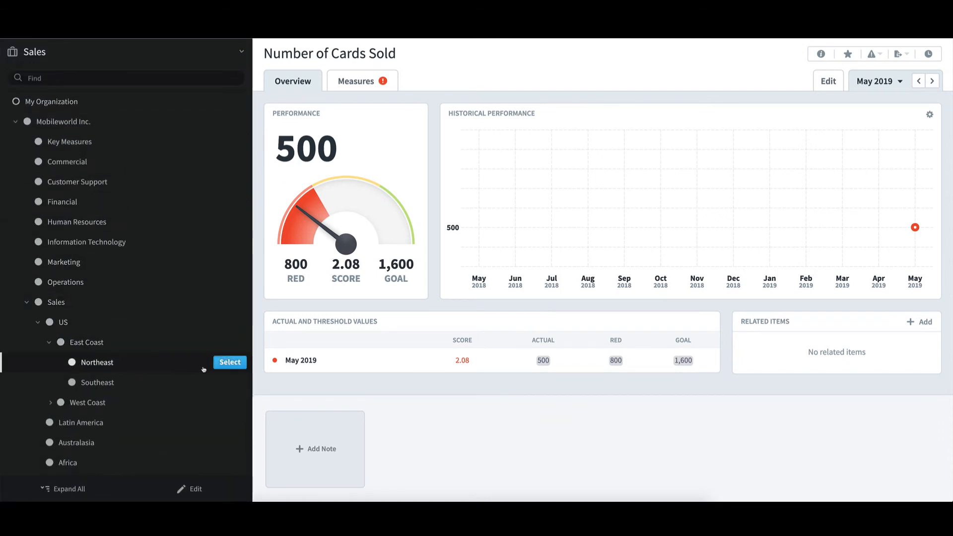
{"action": "left_click", "coordinate": [230, 362]}
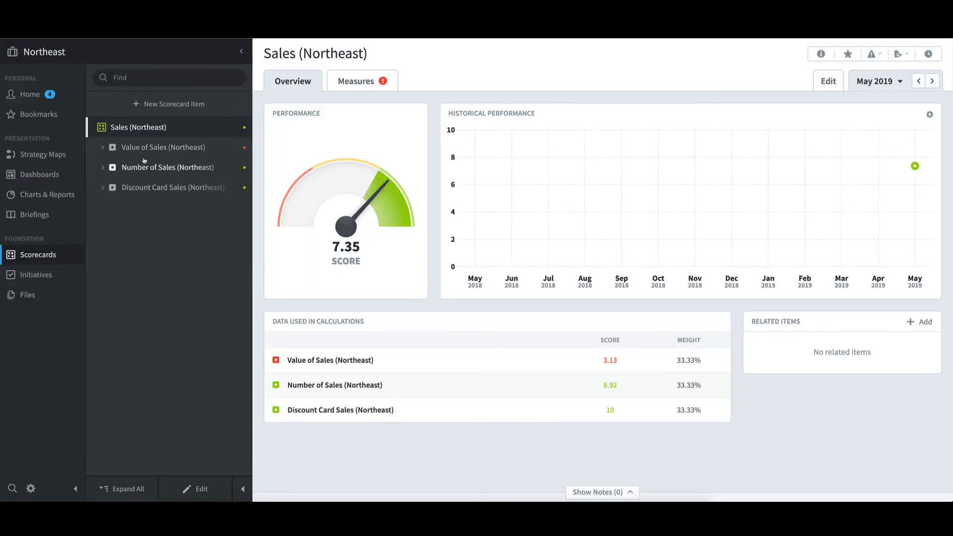
{"action": "left_click", "coordinate": [103, 188]}
{"action": "left_click", "coordinate": [170, 208]}
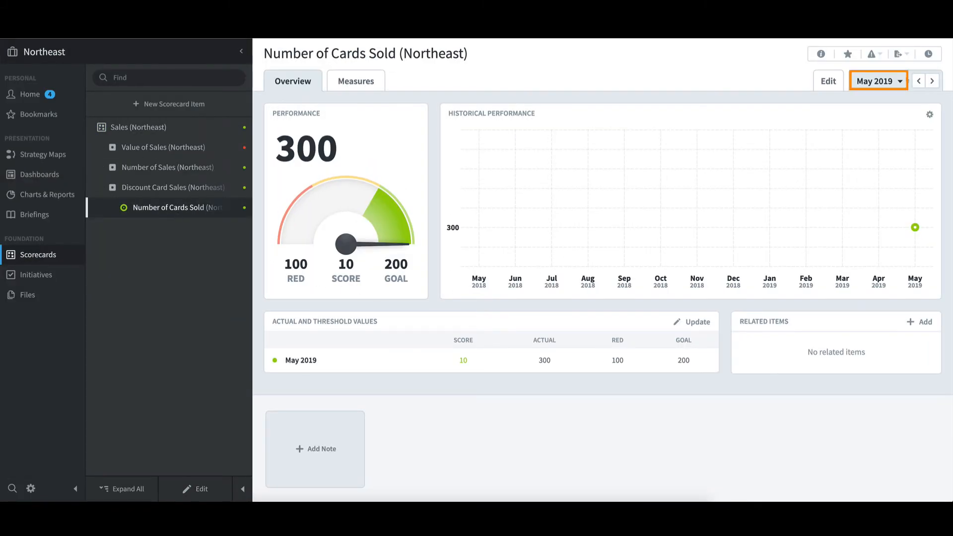
{"action": "left_click", "coordinate": [899, 81]}
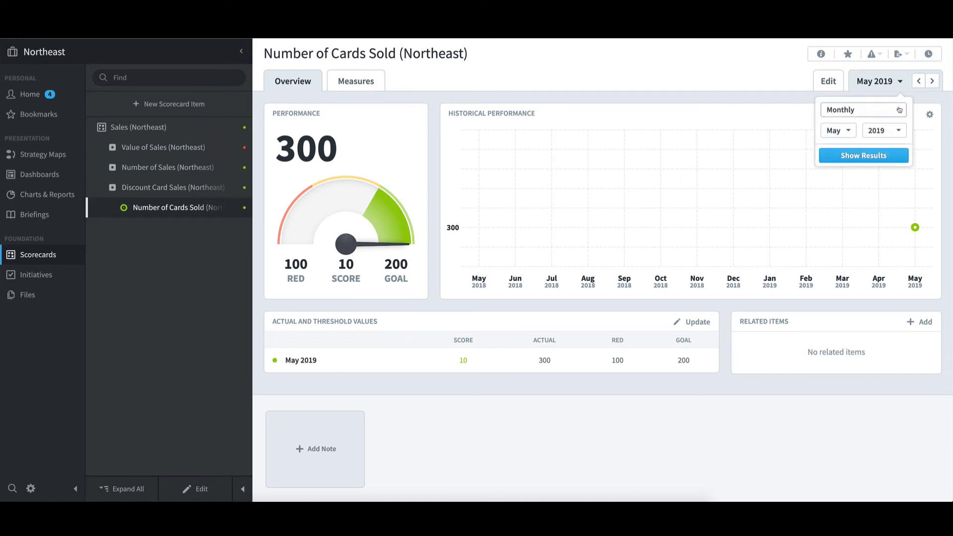
{"action": "left_click", "coordinate": [896, 110]}
{"action": "left_click", "coordinate": [887, 168]}
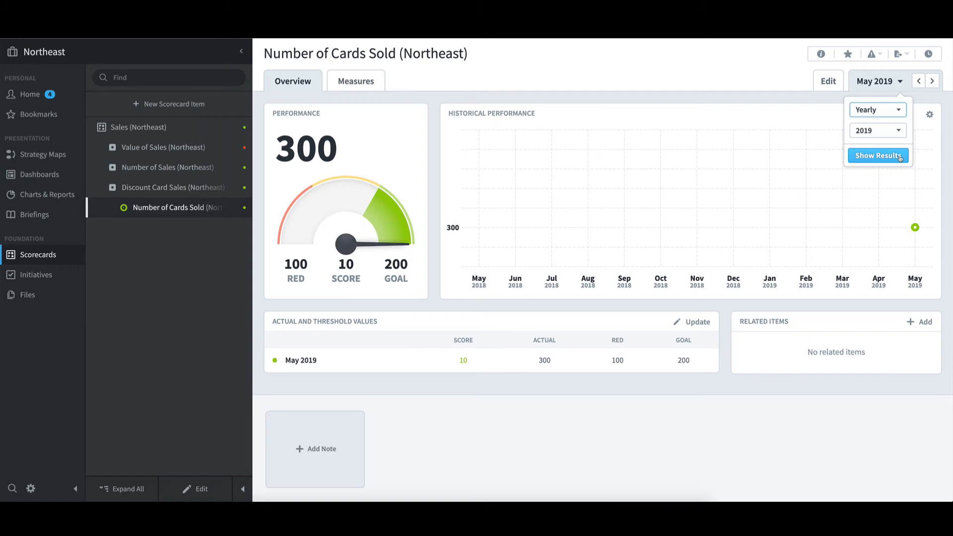
{"action": "left_click", "coordinate": [900, 157]}
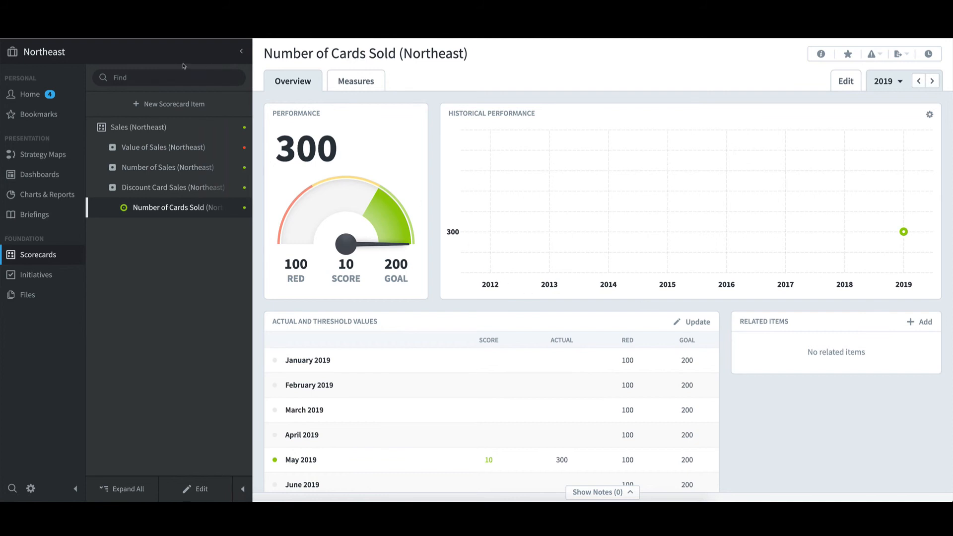
Step: View the top-level Sales organization's scorecard and the scorecard of the Africa organization
{"action": "left_click", "coordinate": [162, 56]}
{"action": "left_click", "coordinate": [60, 305]}
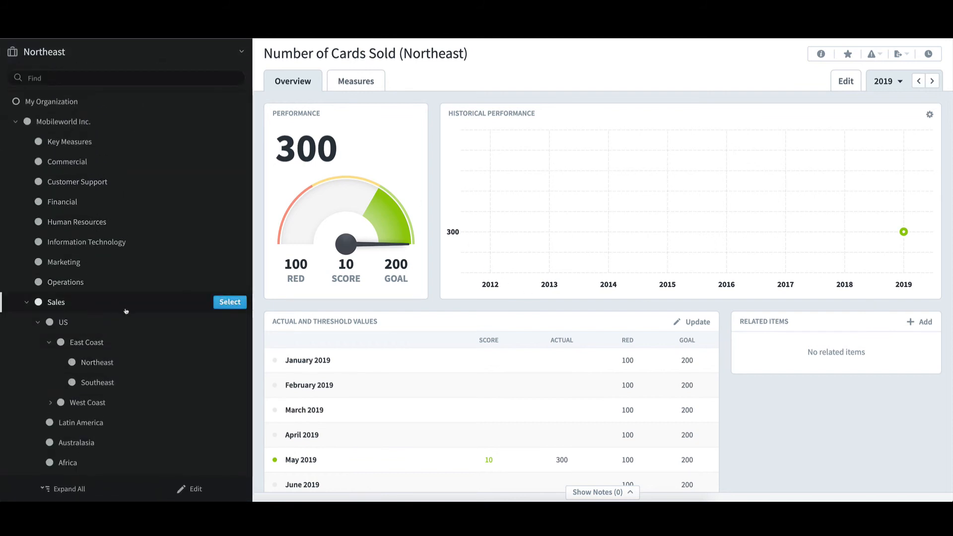
{"action": "left_click", "coordinate": [224, 308]}
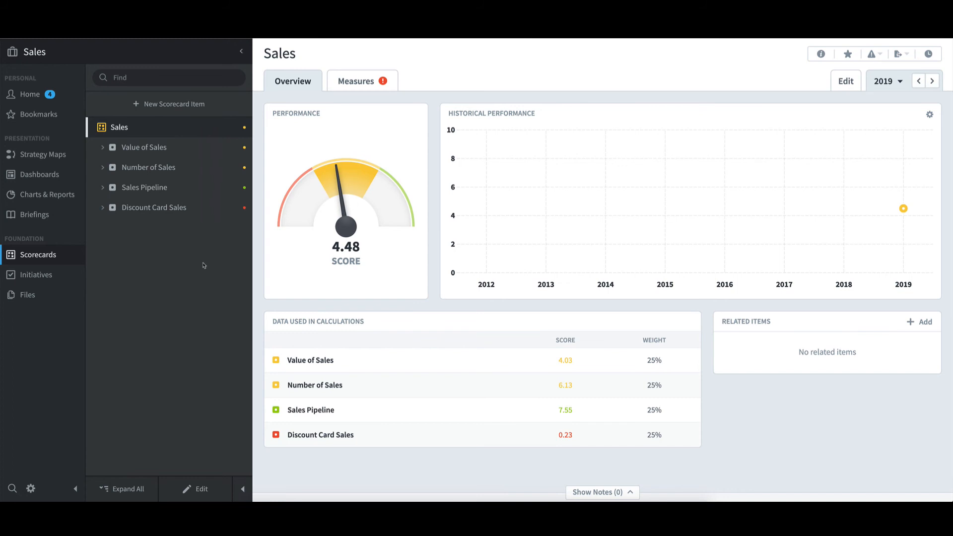
{"action": "left_click", "coordinate": [147, 55]}
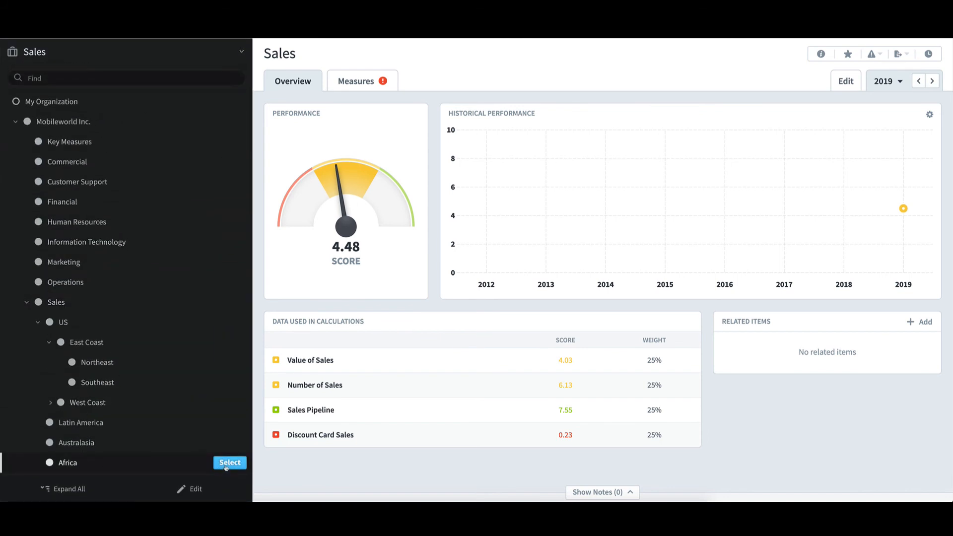
{"action": "left_click", "coordinate": [230, 463]}
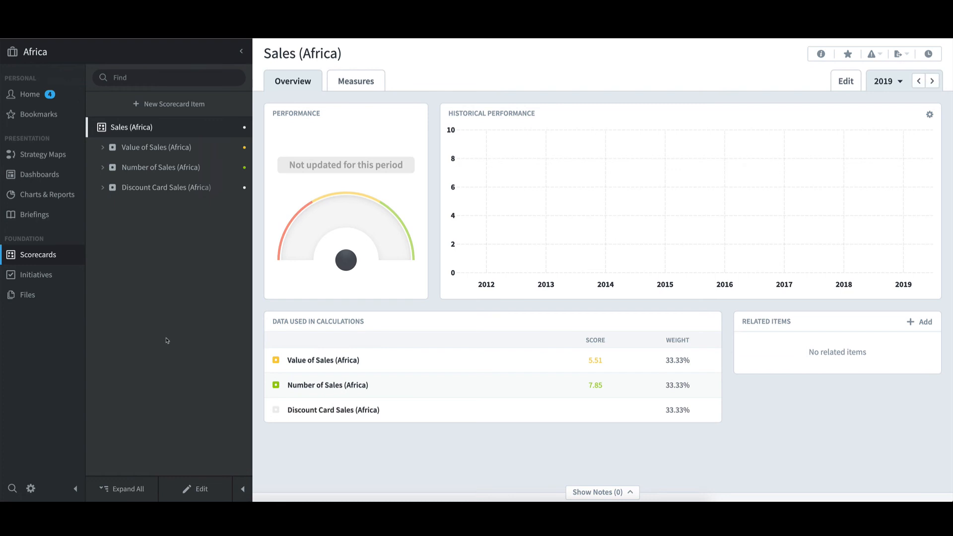
Step: Switch to the Europe - Copy as Template organization and open Number of Cards Sold under Discount Card Sales
{"action": "left_click", "coordinate": [130, 51]}
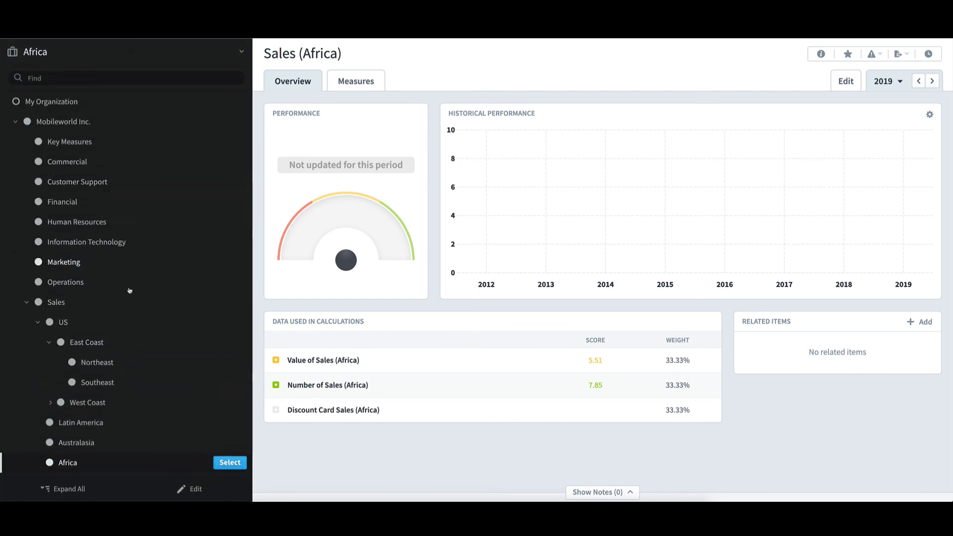
{"action": "scroll", "coordinate": [111, 351], "scroll_direction": "down", "scroll_amount": 3}
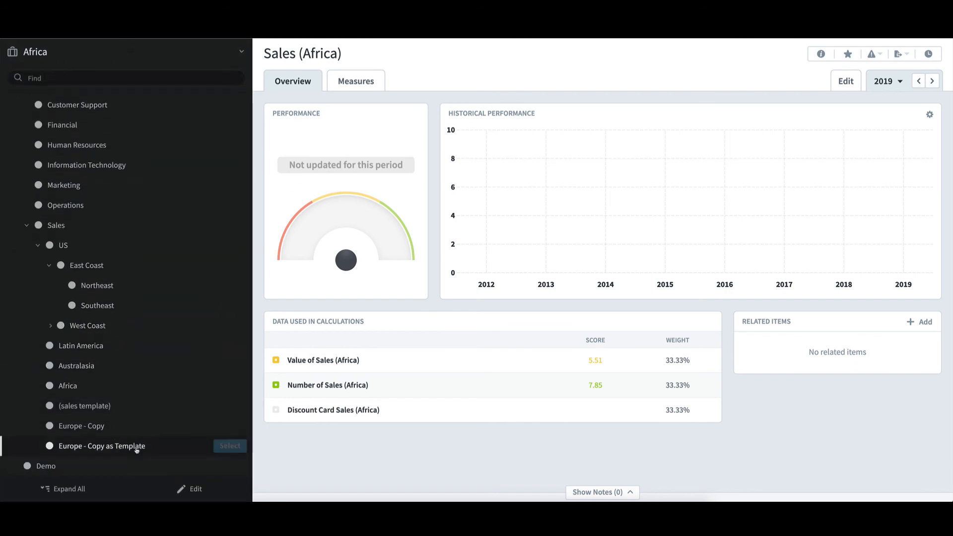
{"action": "left_click", "coordinate": [229, 446]}
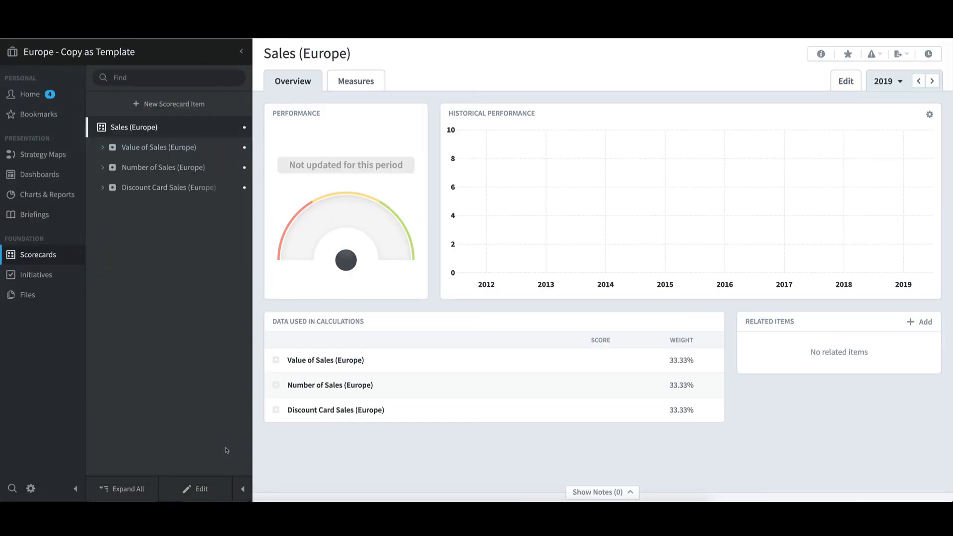
{"action": "left_click", "coordinate": [103, 187]}
{"action": "left_click", "coordinate": [159, 208]}
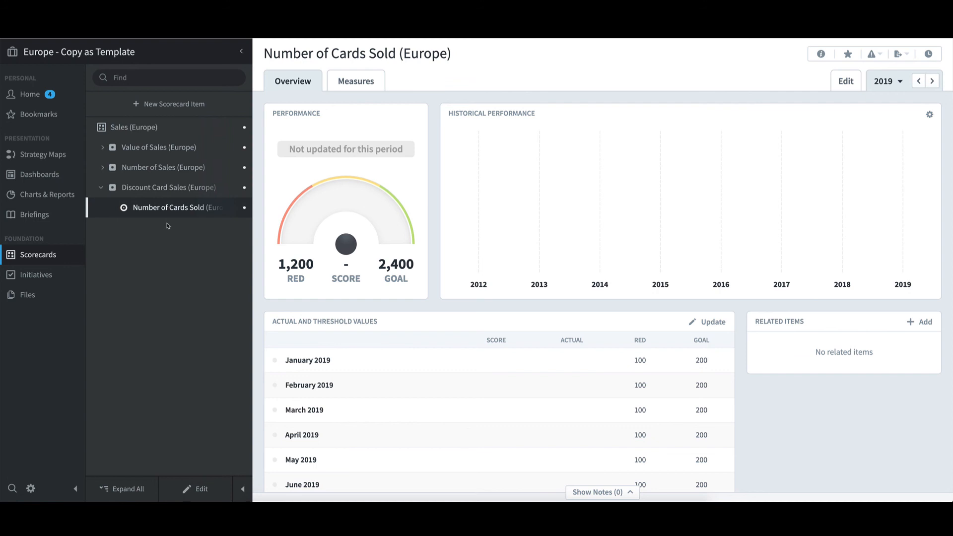
Step: Edit Number of Cards Sold (Europe), set its Measure Settings to Override Template, and examine the missing-value and Red Flag fields
{"action": "left_click", "coordinate": [207, 492]}
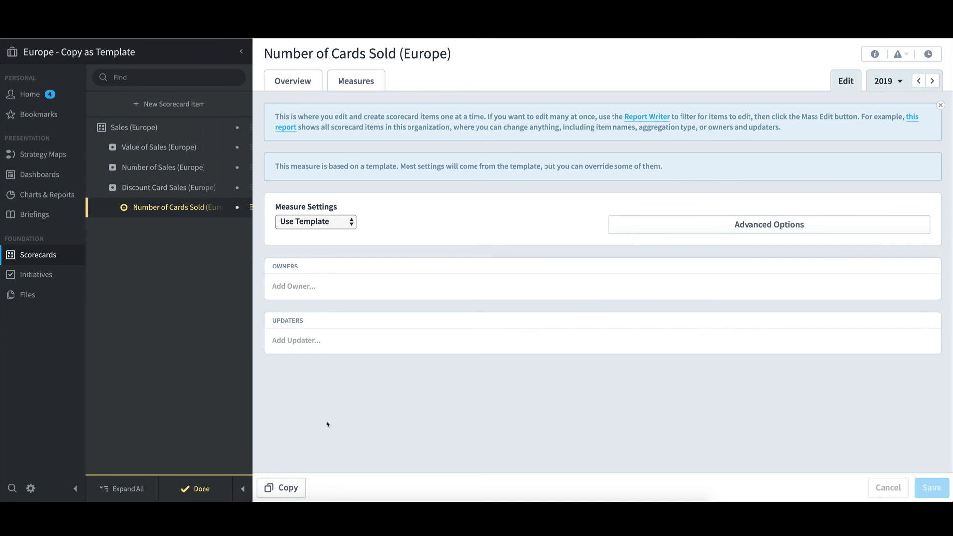
{"action": "left_click", "coordinate": [354, 226]}
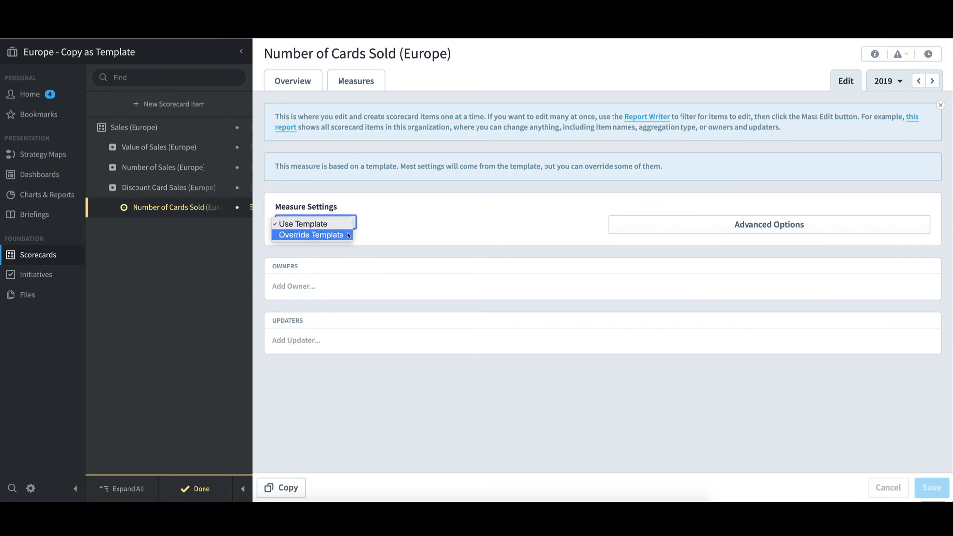
{"action": "left_click", "coordinate": [349, 235]}
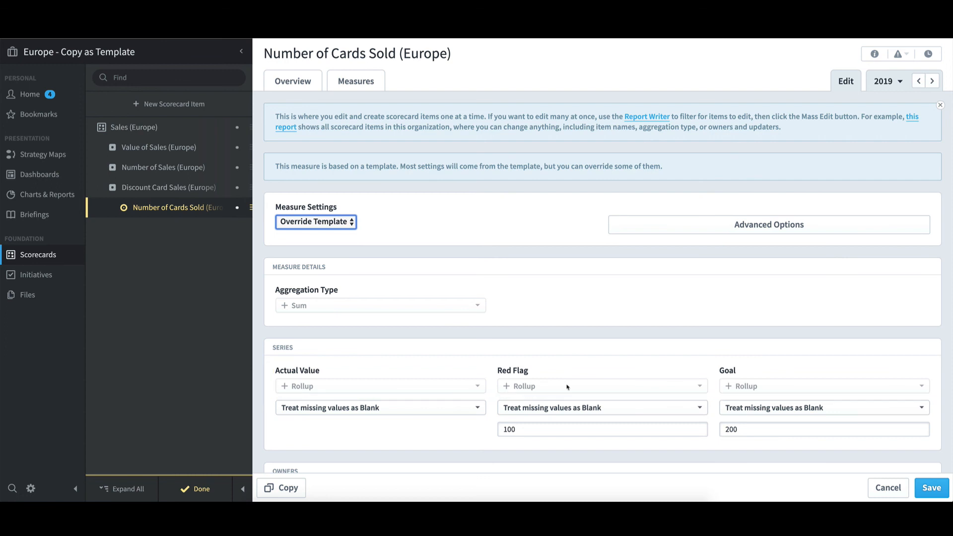
{"action": "left_click", "coordinate": [434, 413]}
{"action": "left_click", "coordinate": [433, 413]}
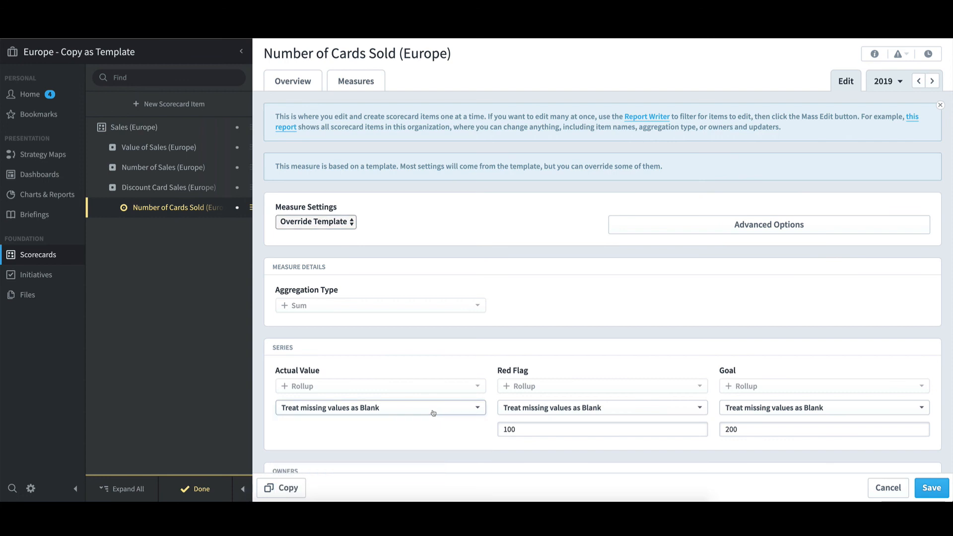
{"action": "left_click", "coordinate": [516, 430]}
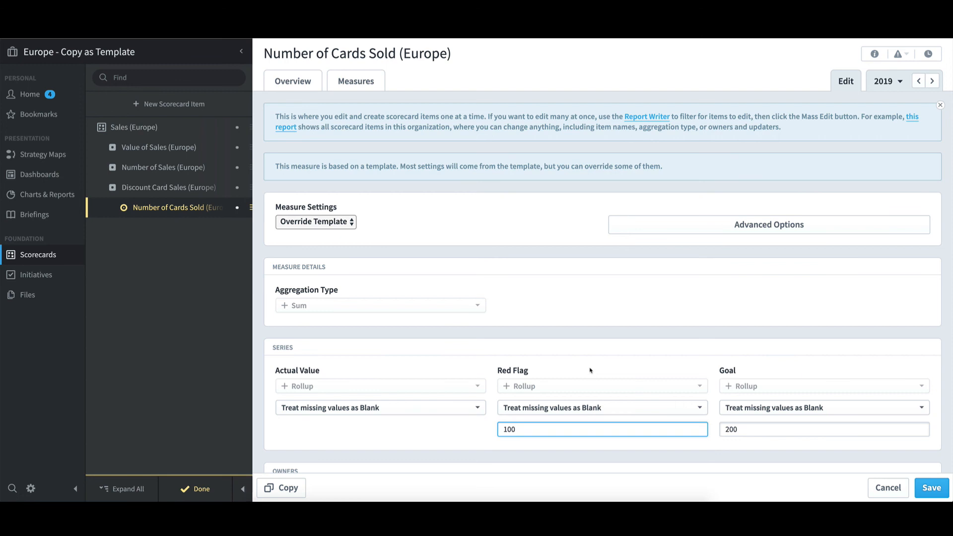
Step: In the advanced options of Discount Card Sales (Europe), set Start And Archive Dates to Override Template
{"action": "left_click", "coordinate": [179, 191]}
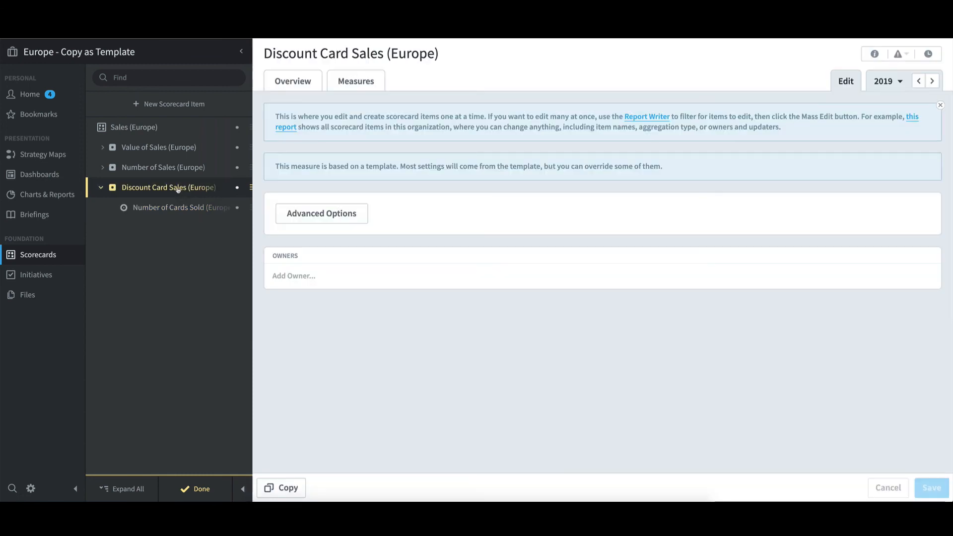
{"action": "left_click", "coordinate": [364, 218]}
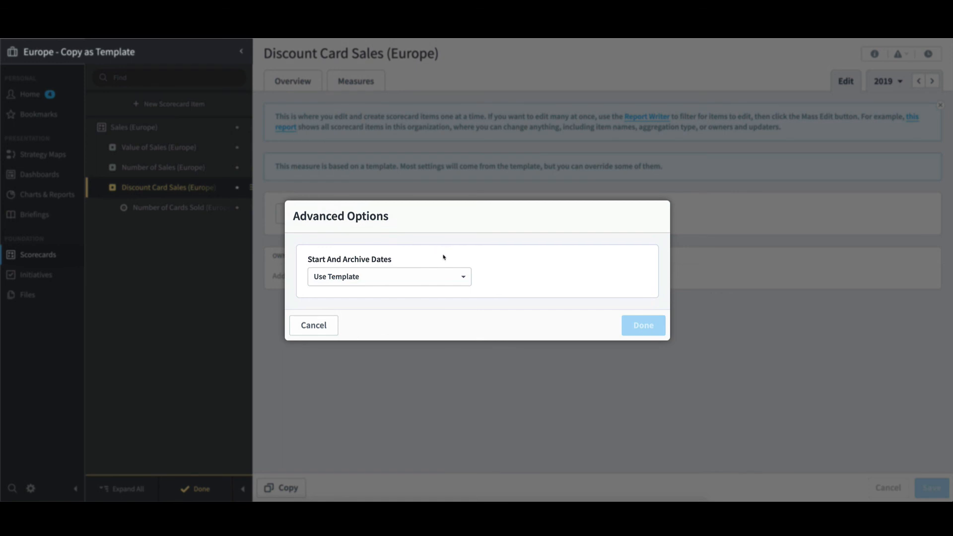
{"action": "left_click", "coordinate": [460, 276]}
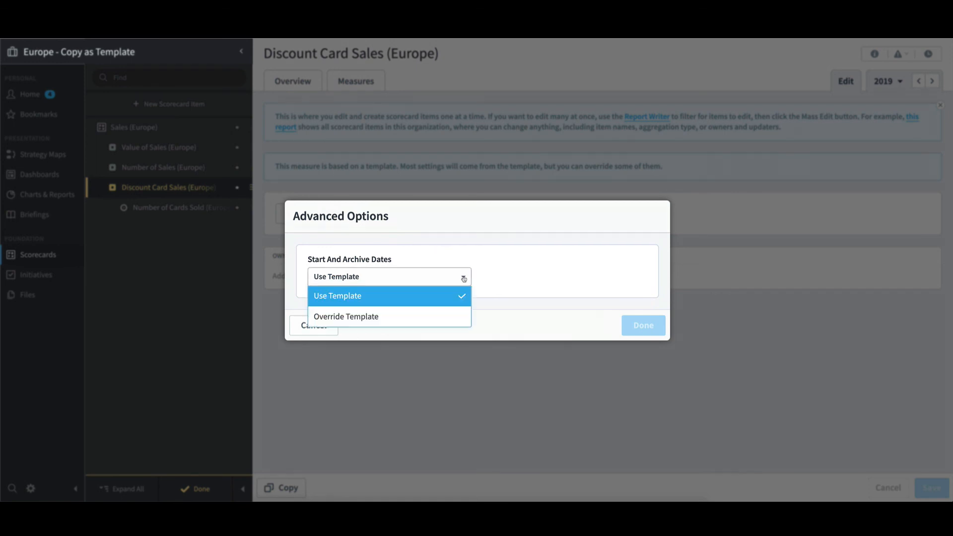
{"action": "left_click", "coordinate": [447, 317]}
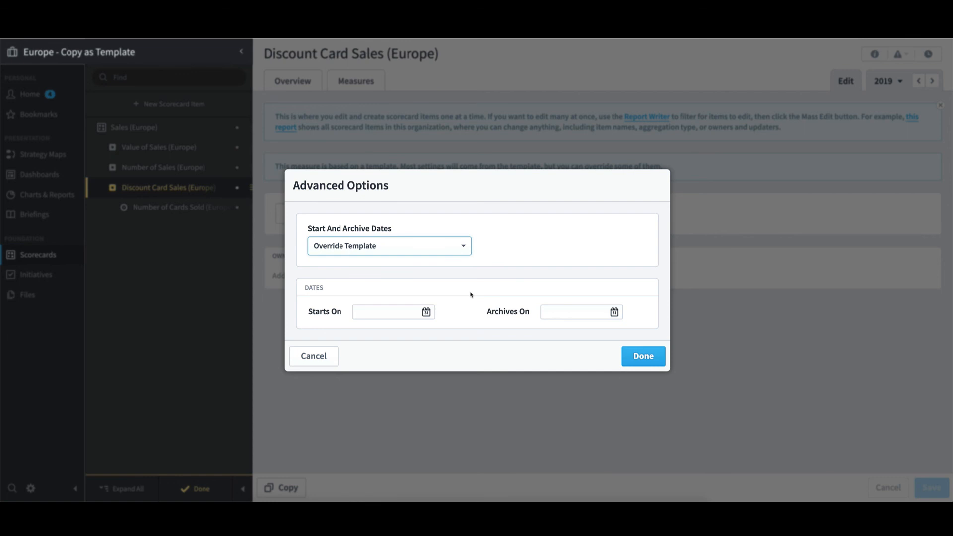